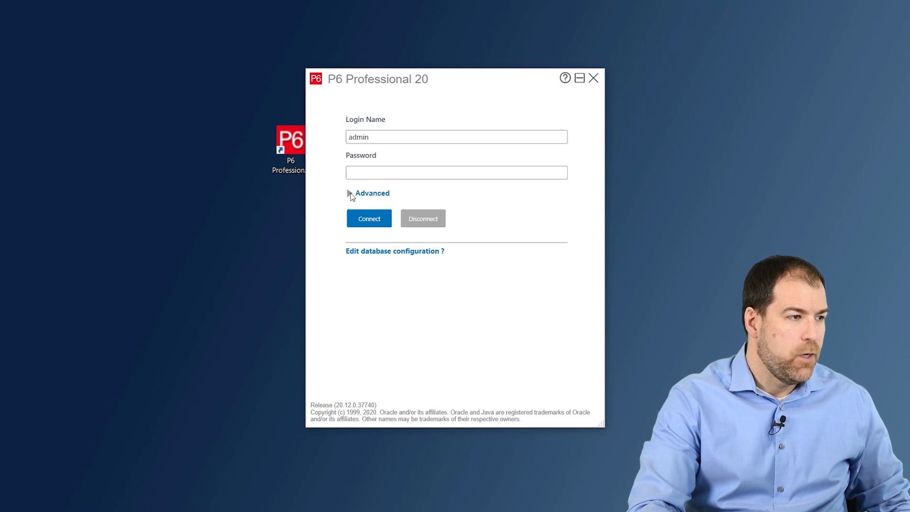
Expand the advanced login options, keeping English (United States) as the interface language.
click(352, 195)
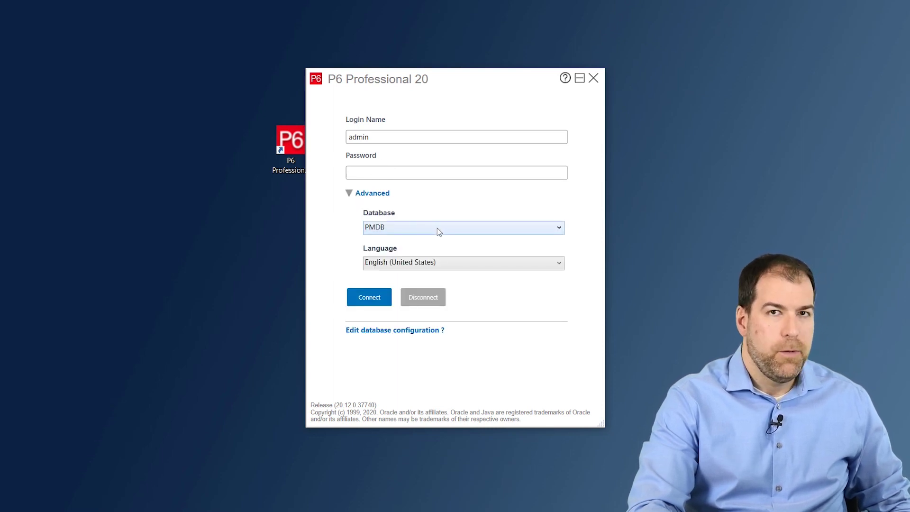
click(437, 265)
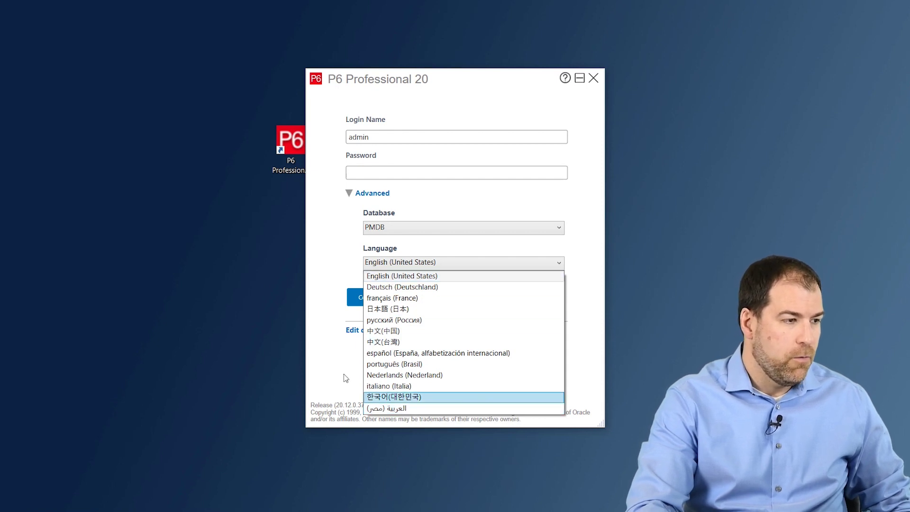
click(334, 363)
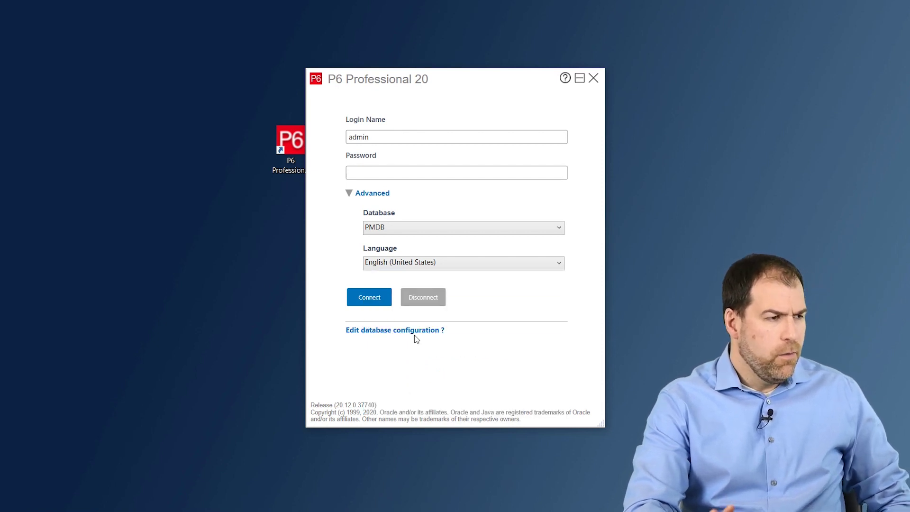
Review the PMDB database configuration, close it, and select the password field.
click(386, 332)
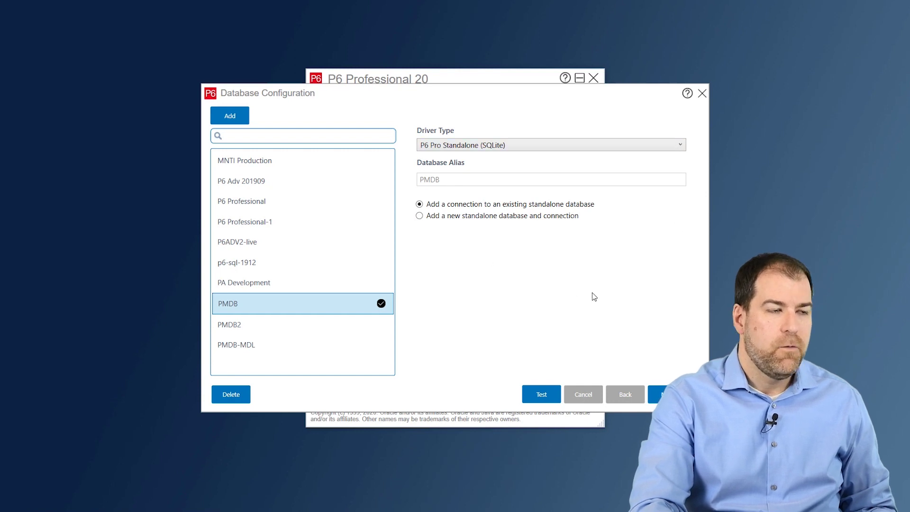
click(702, 93)
click(371, 173)
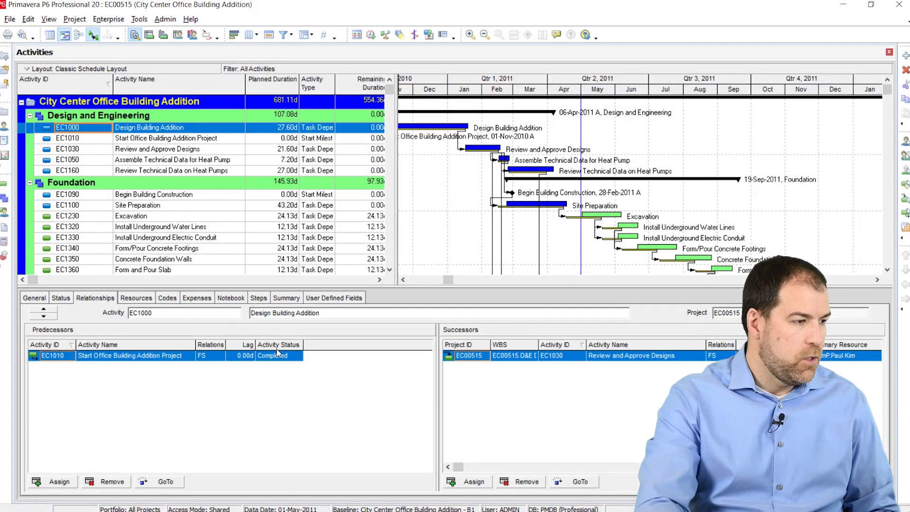
Add a Comments column last in the Predecessors grid and enter 'relations comments' for EC1010.
right_click(286, 349)
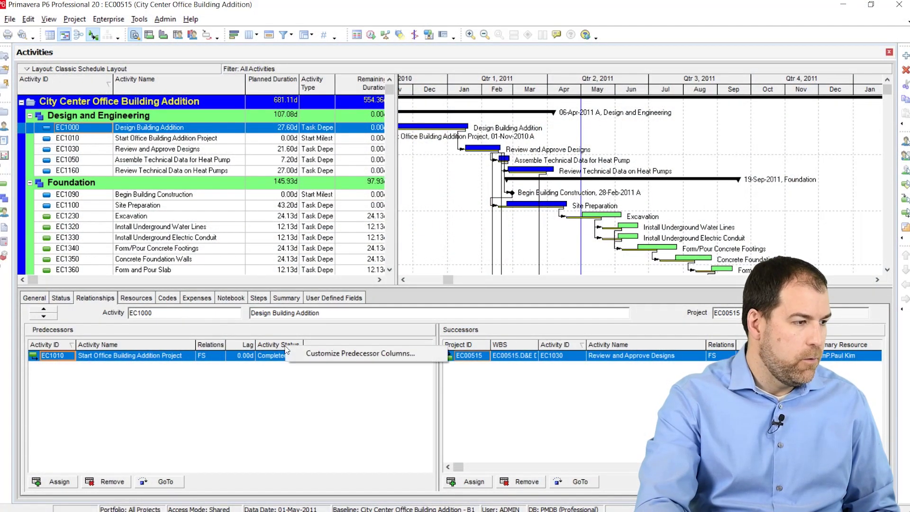
click(322, 355)
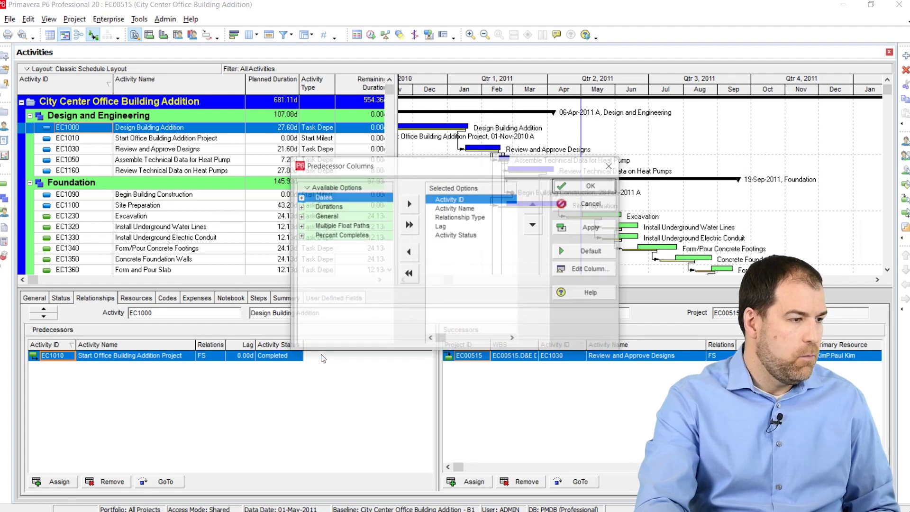
click(301, 216)
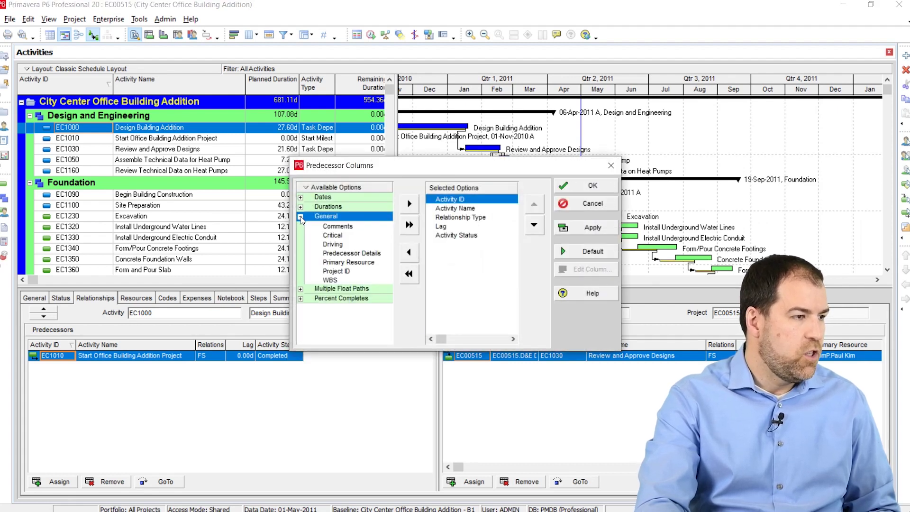
click(338, 227)
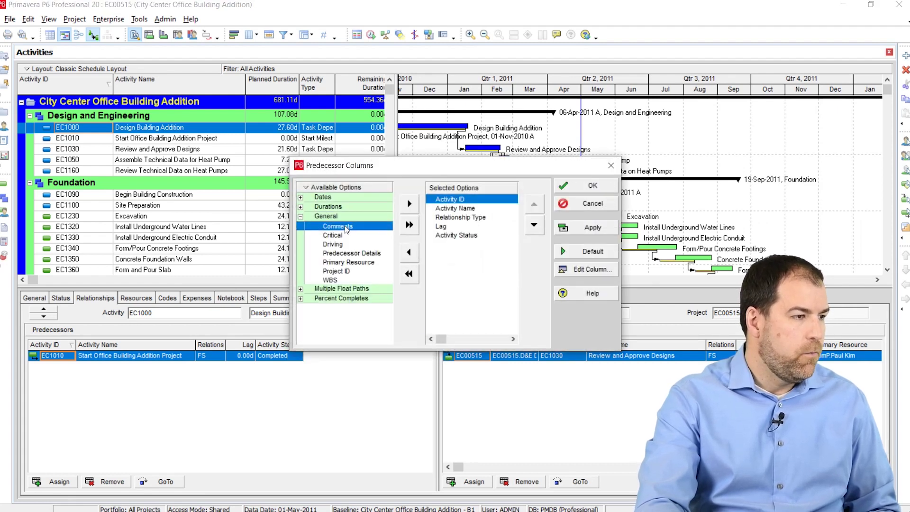
click(410, 206)
click(534, 225)
click(534, 225)
click(533, 225)
click(534, 225)
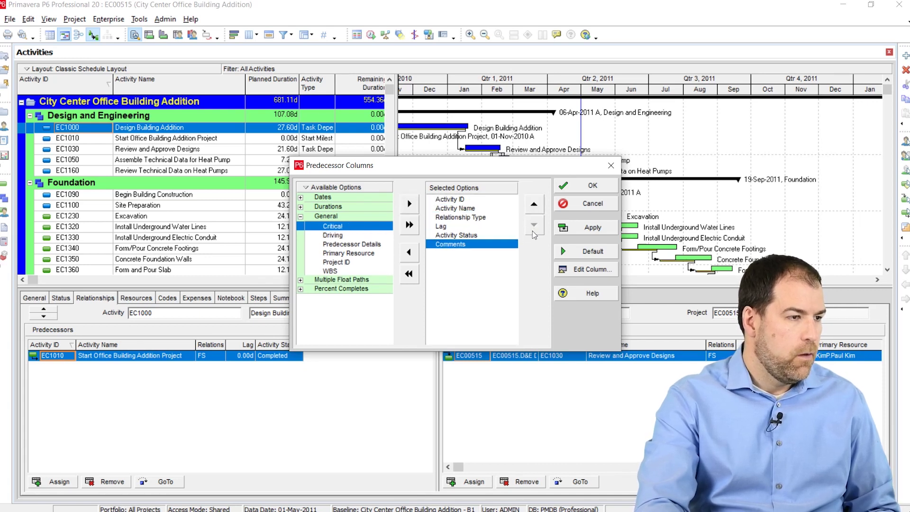
click(590, 192)
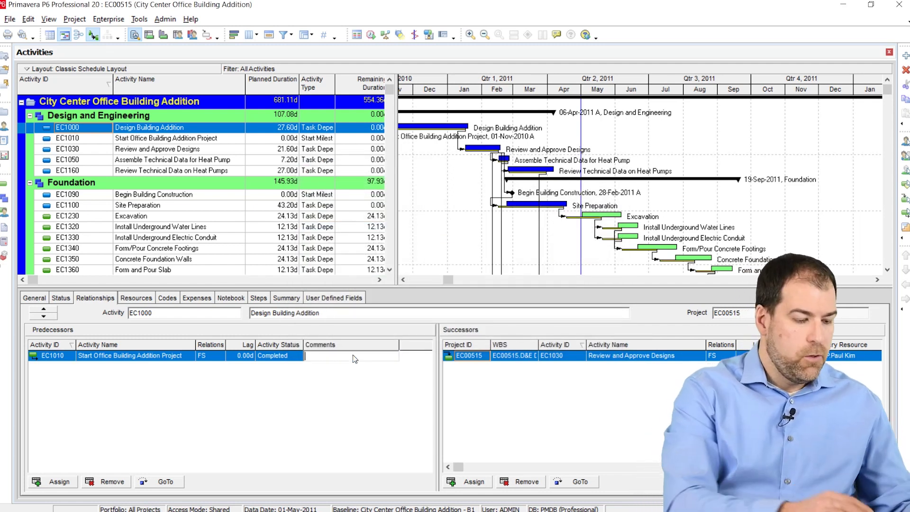
text(relations com)
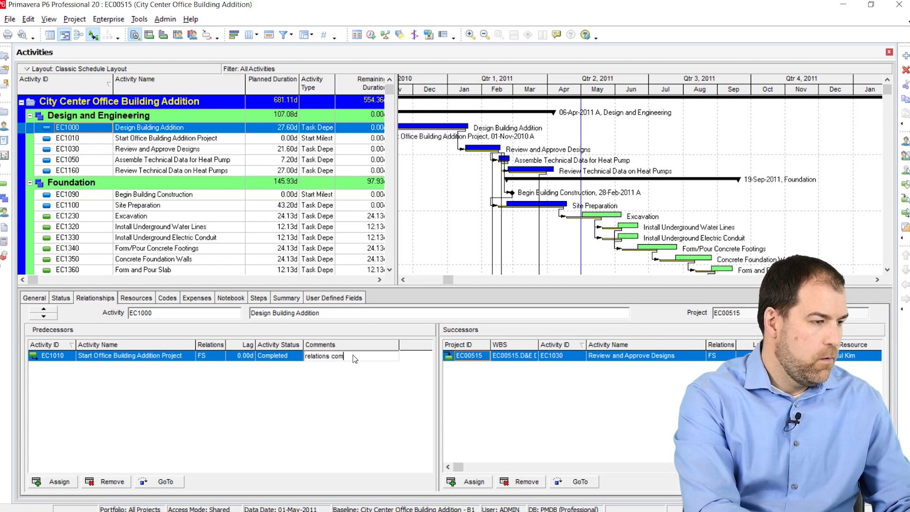
text(ments)
key(Return)
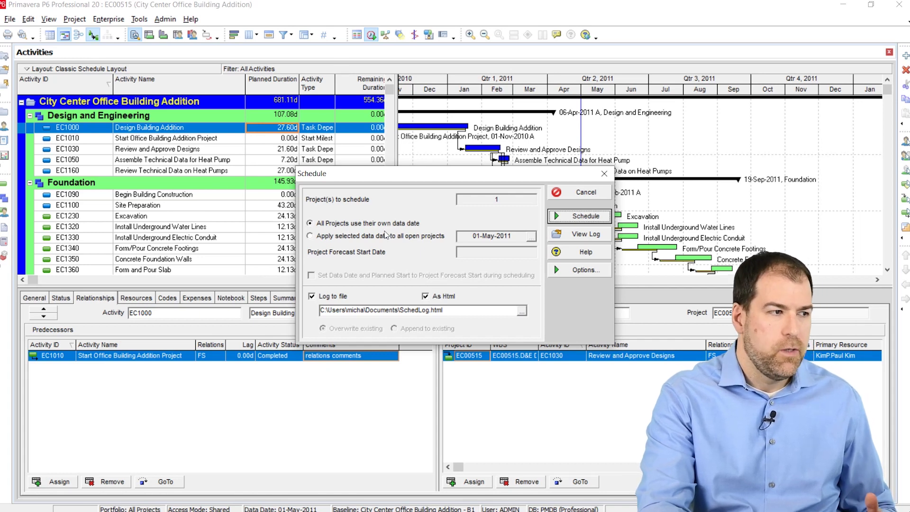
In the Schedule dialog, keep each project's own data date and HTML log output.
click(344, 237)
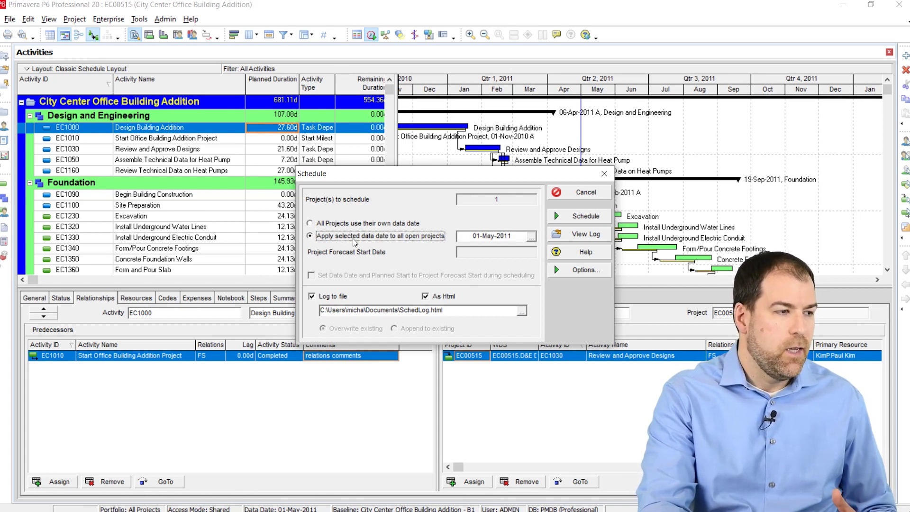
click(399, 225)
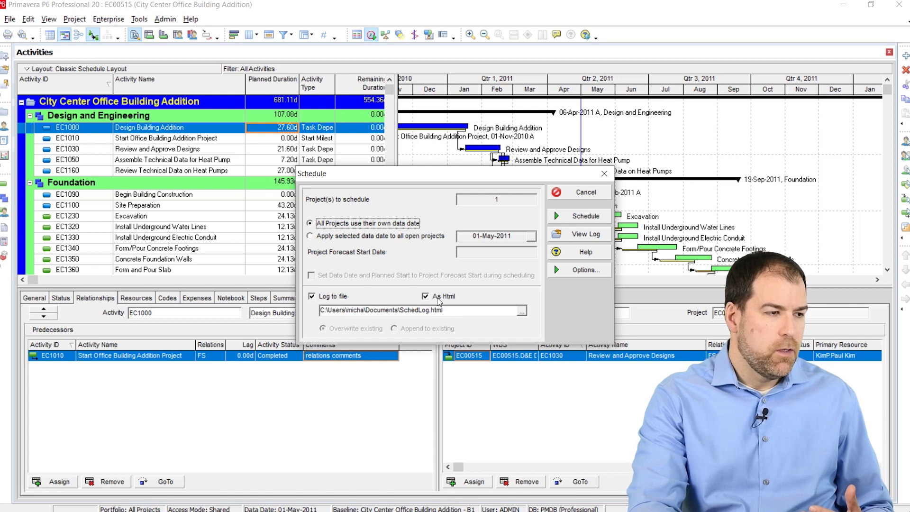
click(440, 299)
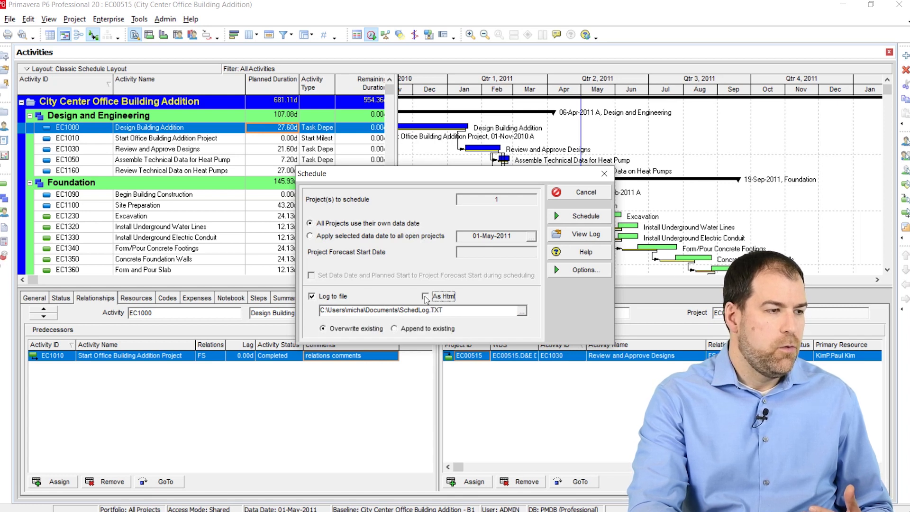
click(426, 297)
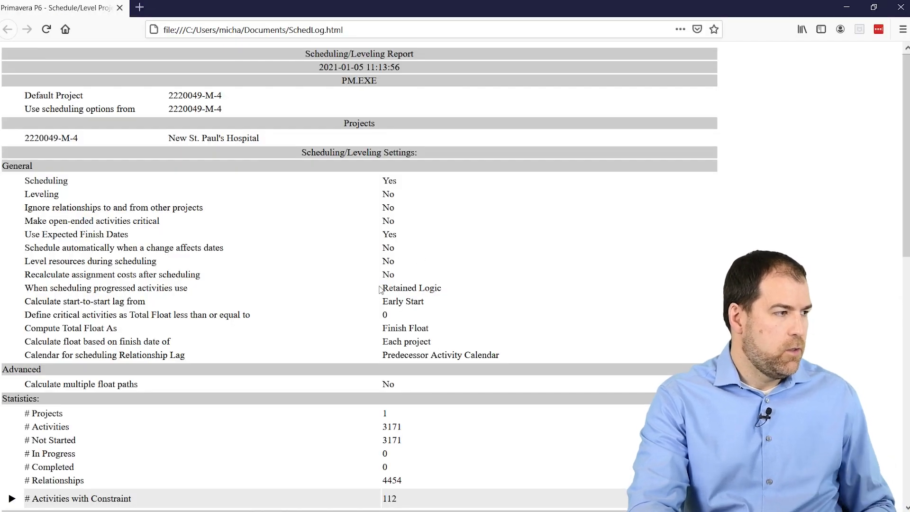
Scroll through the report's Warnings and Scheduling/Leveling Results sections.
scroll(349, 277, down, 6)
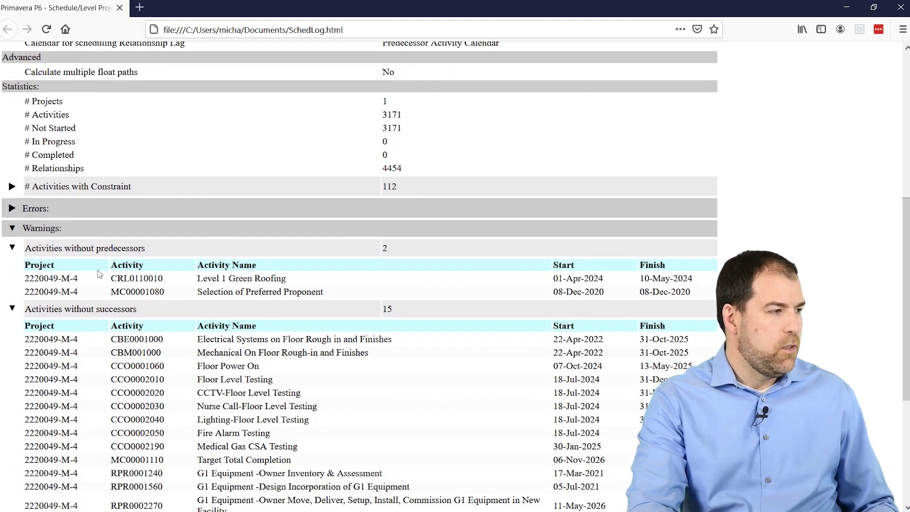
scroll(248, 379, down, 4)
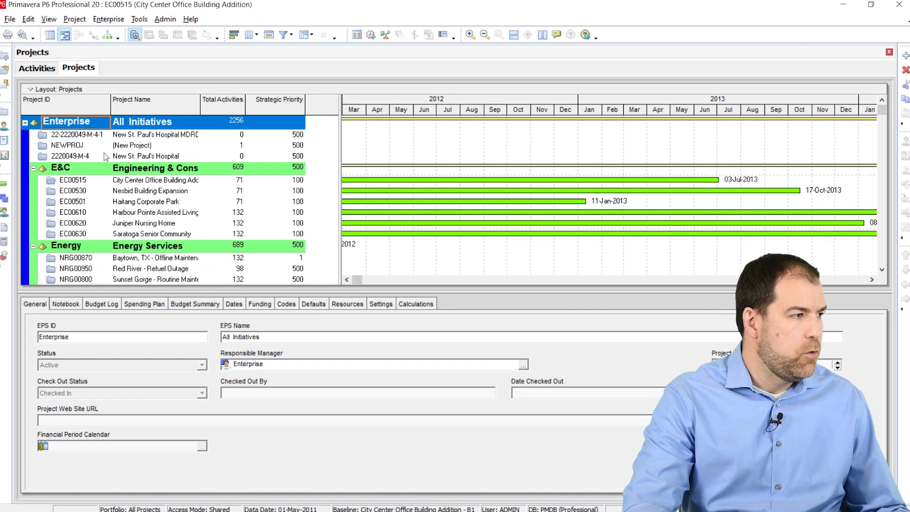
Select EC00515 City Center and EC00530 Nesbid Building Expansion and open both together.
click(92, 159)
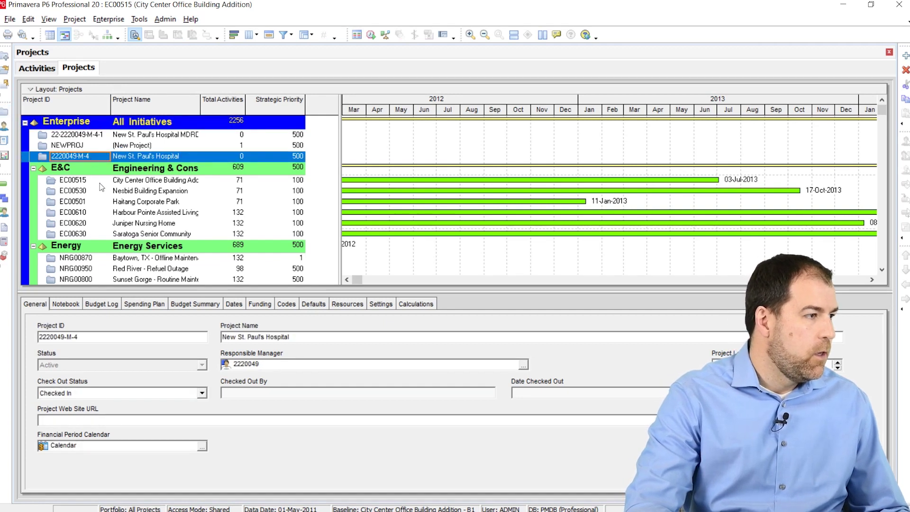
scroll(100, 183, down, 1)
click(101, 156)
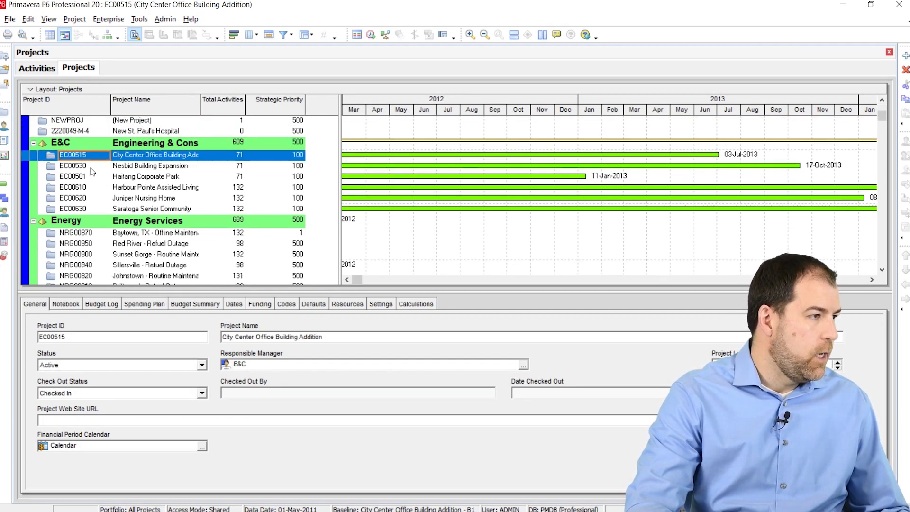
ctrl+click(93, 170)
right_click(90, 169)
click(148, 177)
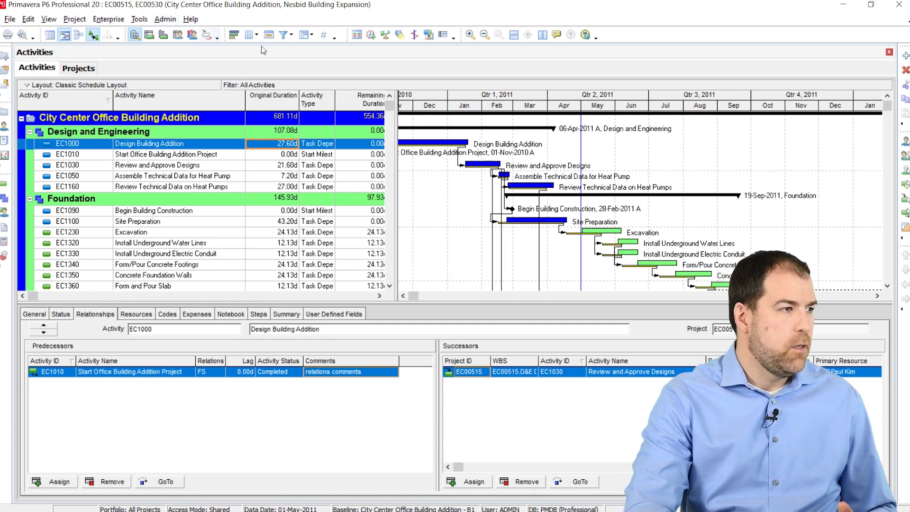
Schedule with one data date for all open projects, using EC00515's scheduling options.
click(371, 35)
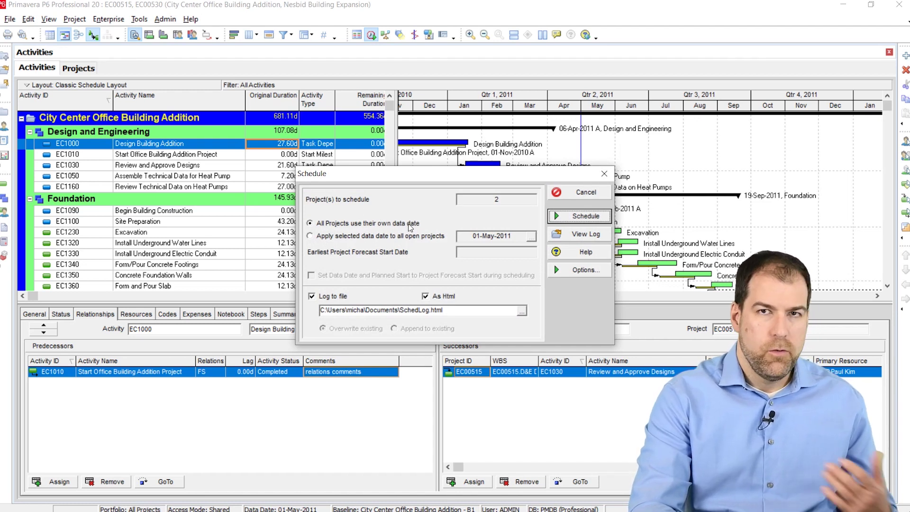
click(385, 240)
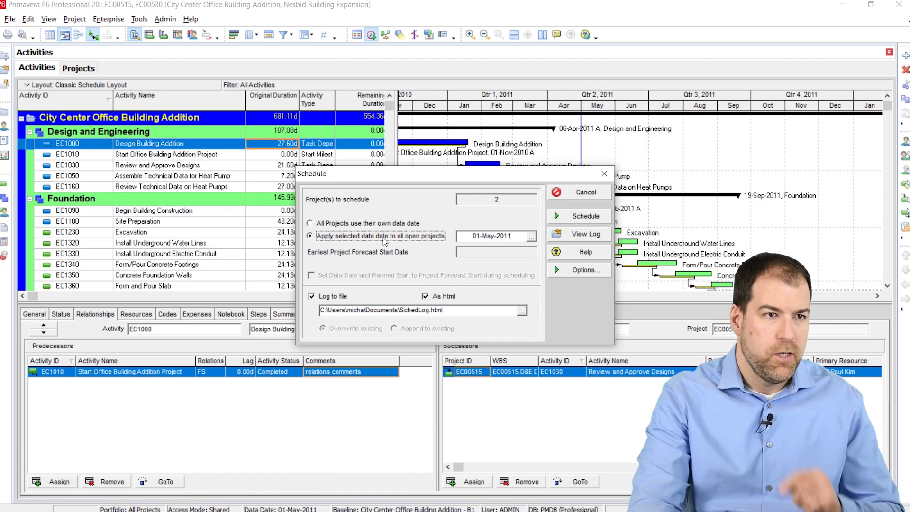
click(586, 270)
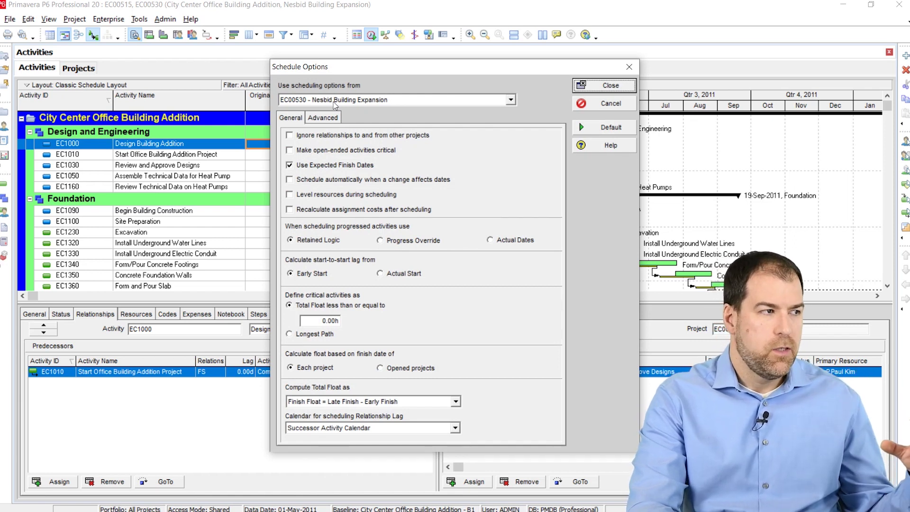
click(334, 103)
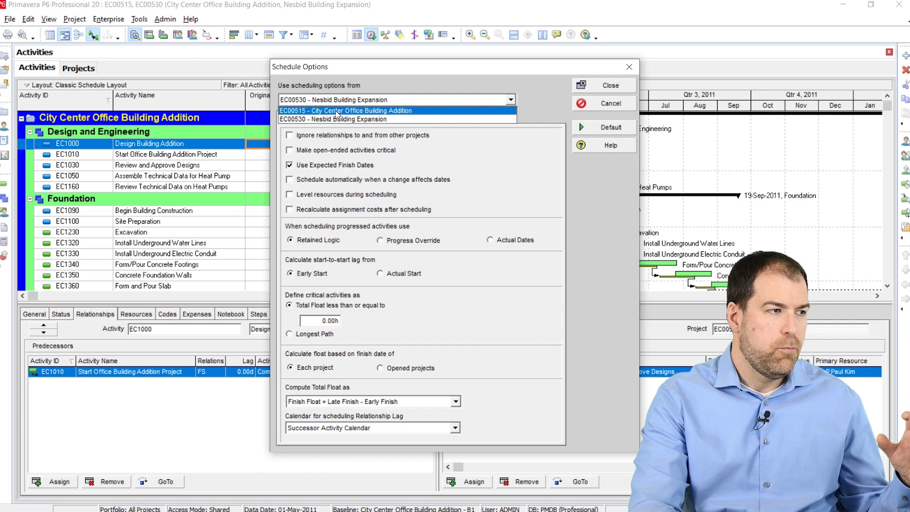
click(337, 108)
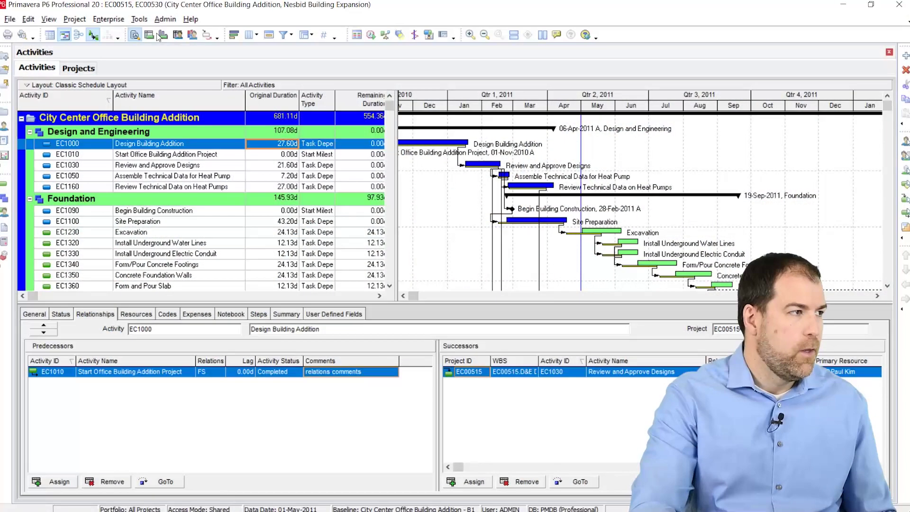
Review the enterprise assignment codes list and close it.
click(109, 20)
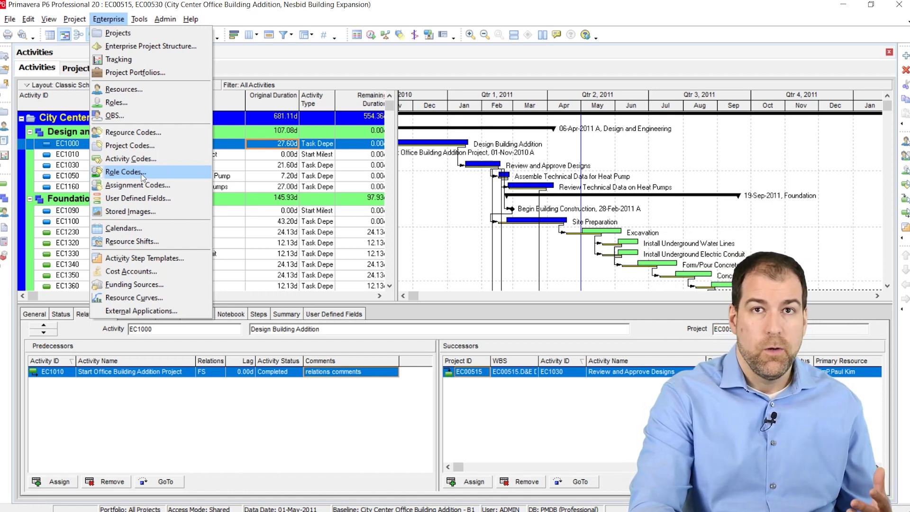
click(147, 187)
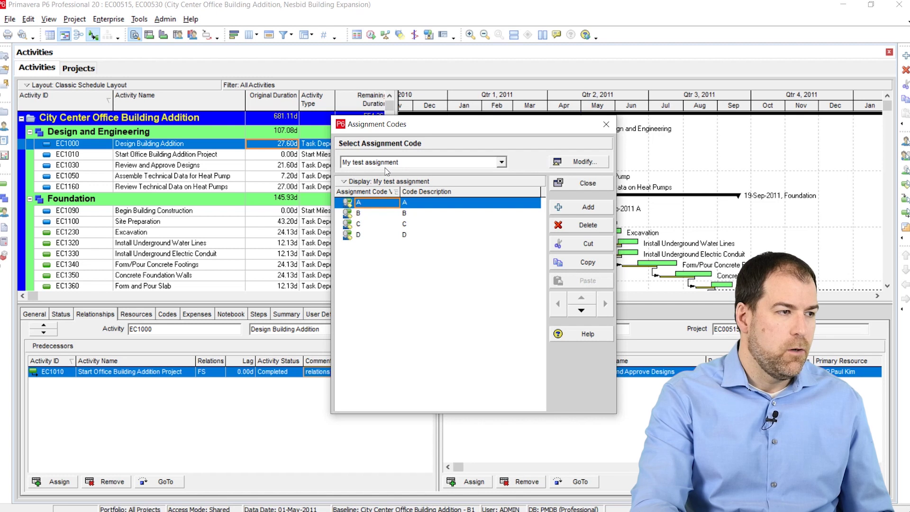
click(591, 185)
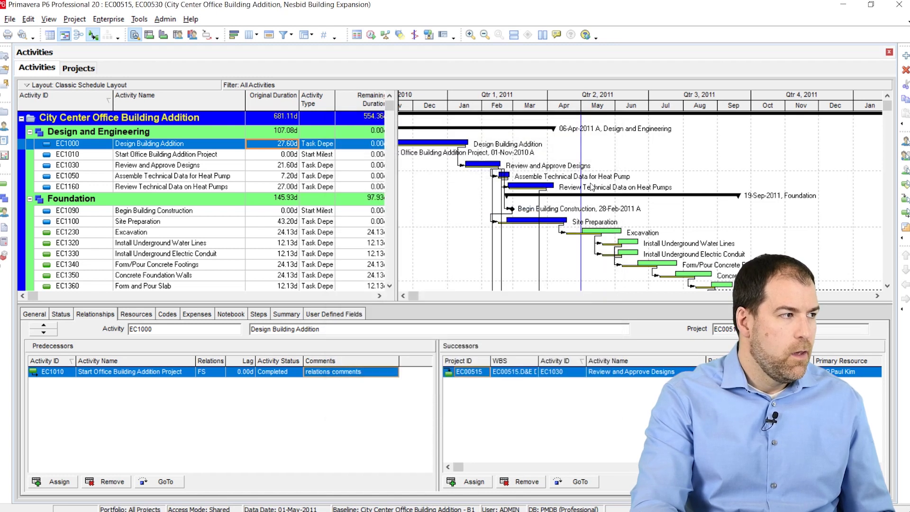
Set the My test assignment code of EC1000's resource assignment to A.
click(137, 314)
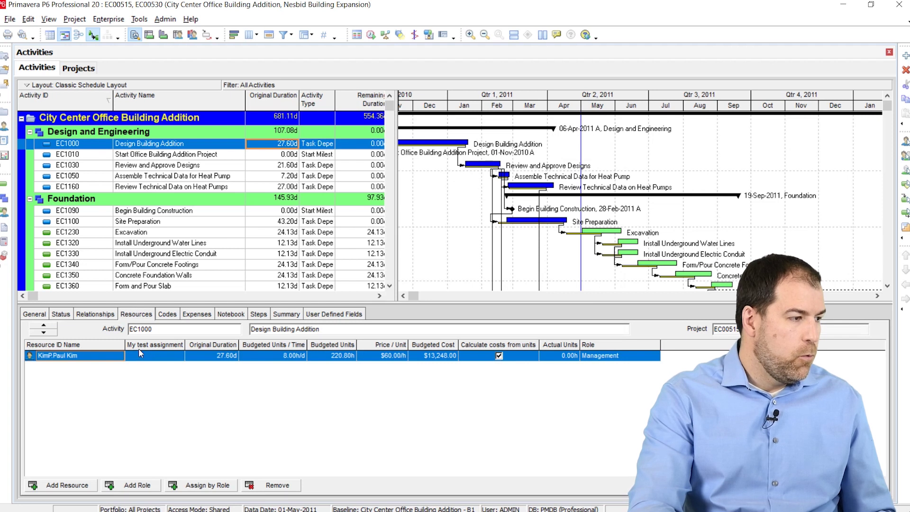
click(166, 357)
click(179, 357)
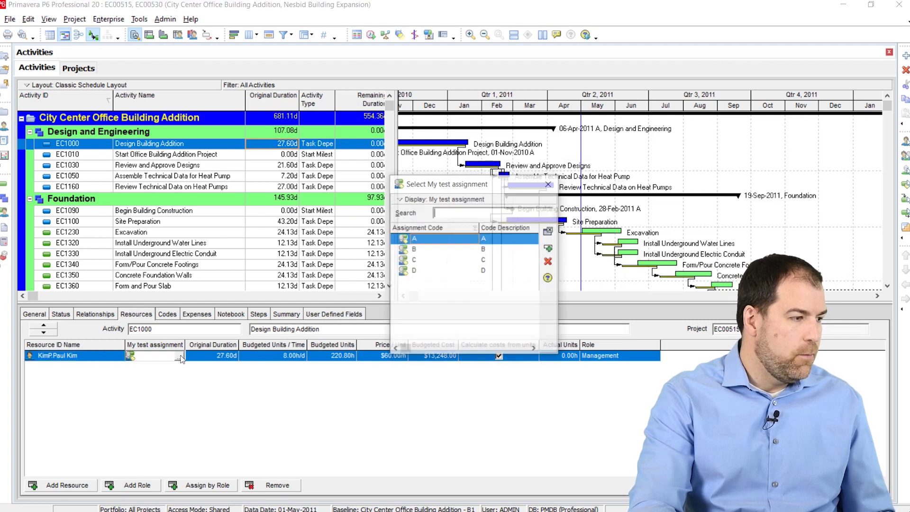
double_click(416, 239)
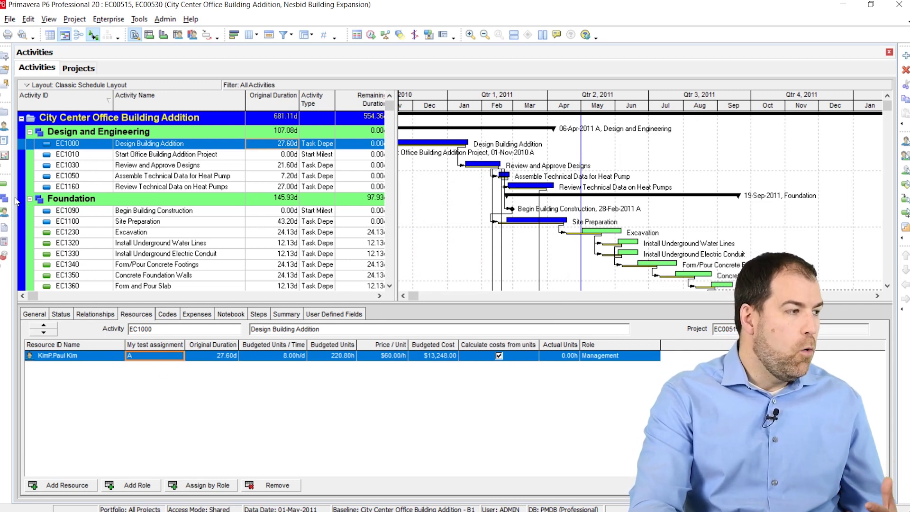
click(5, 212)
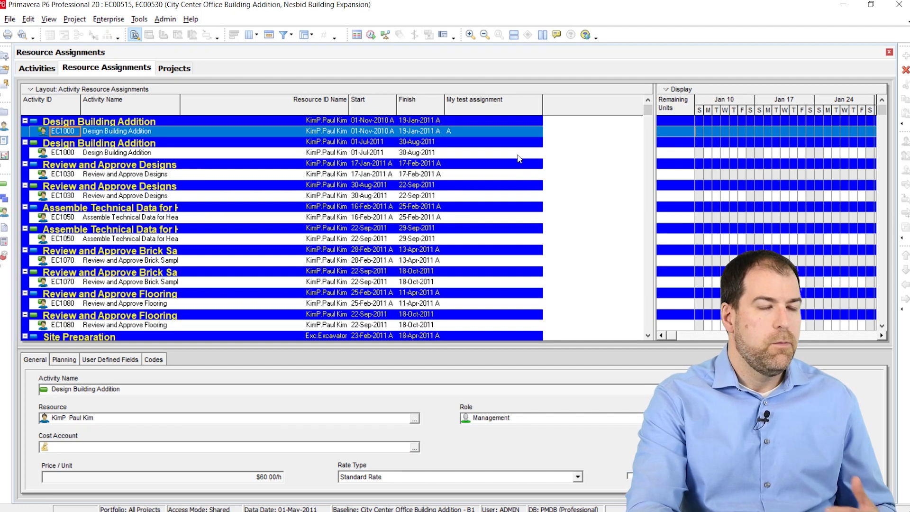
Fill My test assignment code A down from the first EC1000 to the EC1070 assignment with Ctrl+E.
click(519, 156)
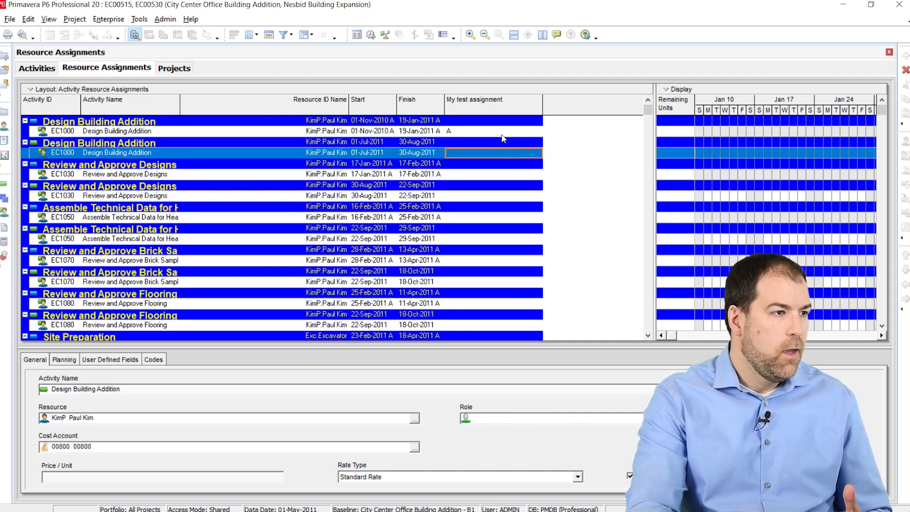
click(500, 133)
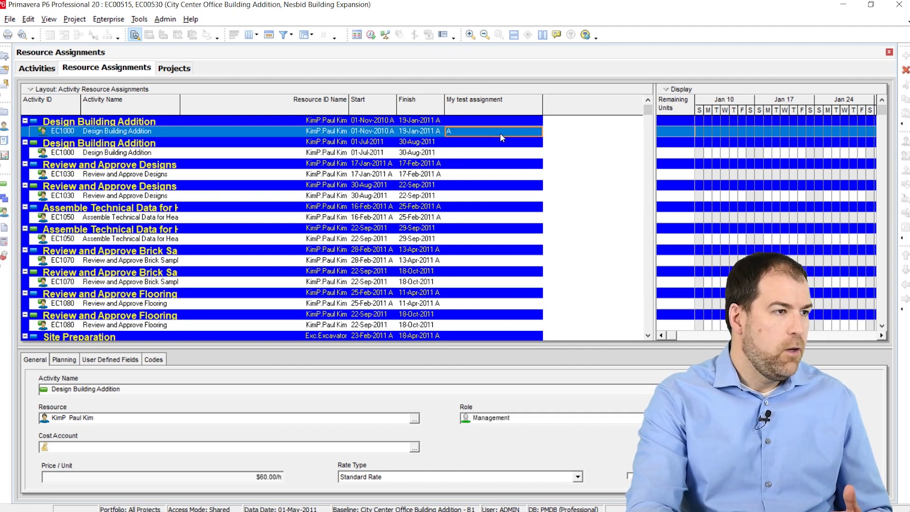
shift+click(486, 260)
key(ctrl+e)
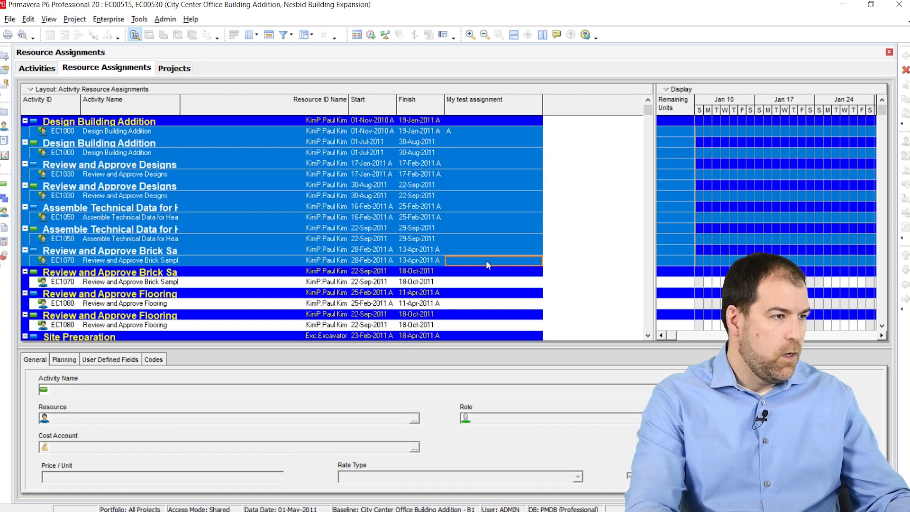
scroll(496, 162, down, 1)
click(522, 237)
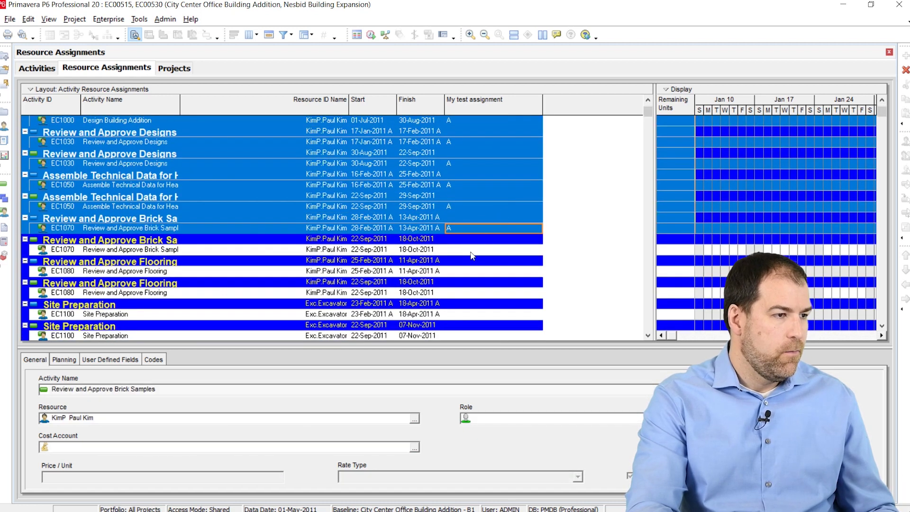
scroll(545, 237, down, 1)
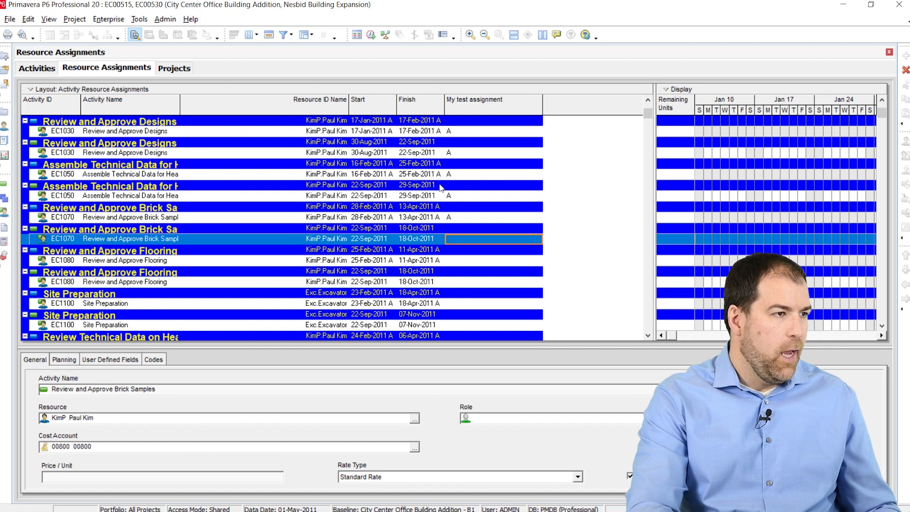
scroll(510, 138, up, 1)
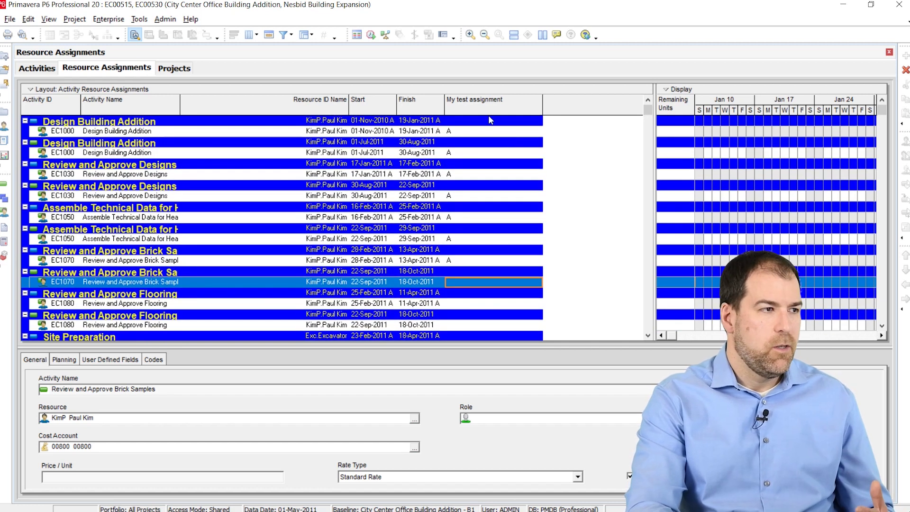
Set Group By to the My test assignment field in the Group and Sort settings.
click(306, 35)
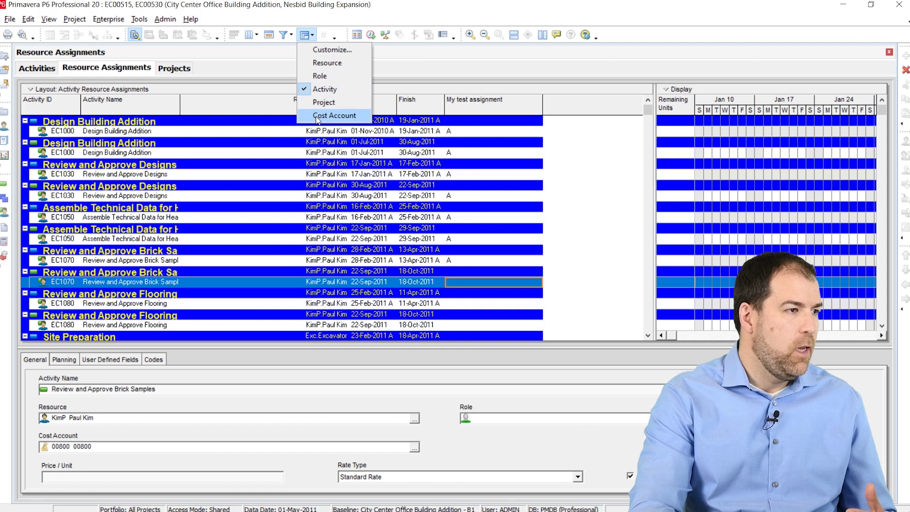
click(332, 51)
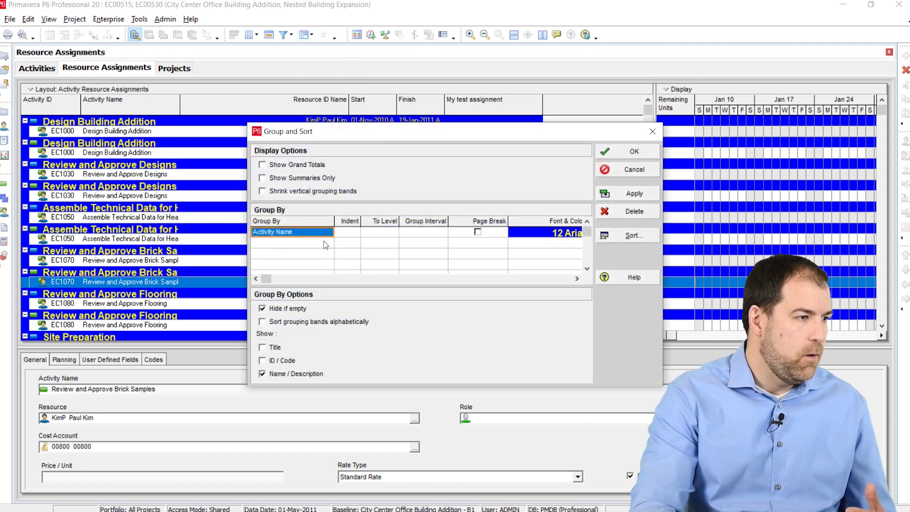
click(329, 233)
click(329, 233)
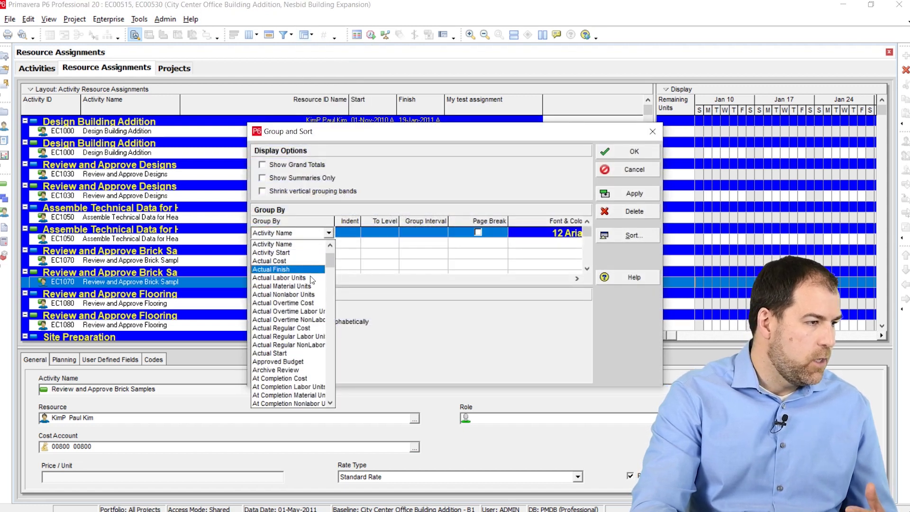
scroll(293, 363, down, 3)
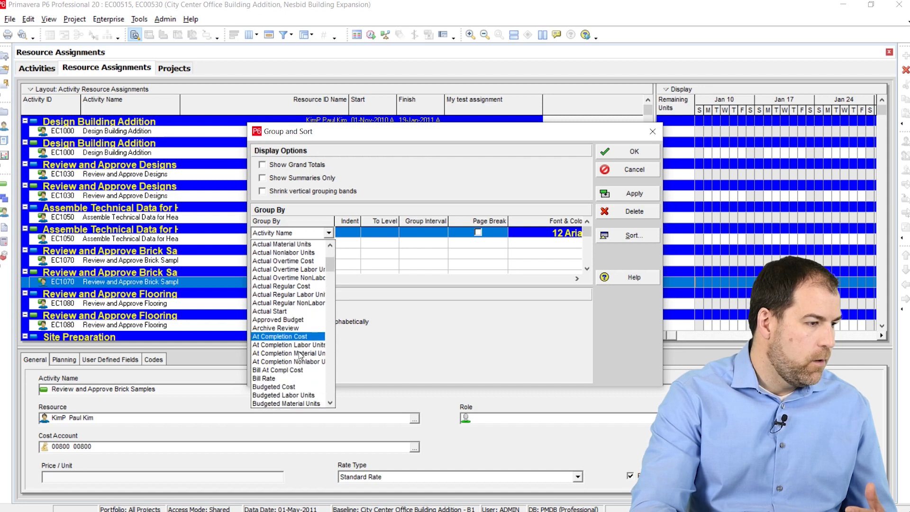
scroll(304, 346, down, 9)
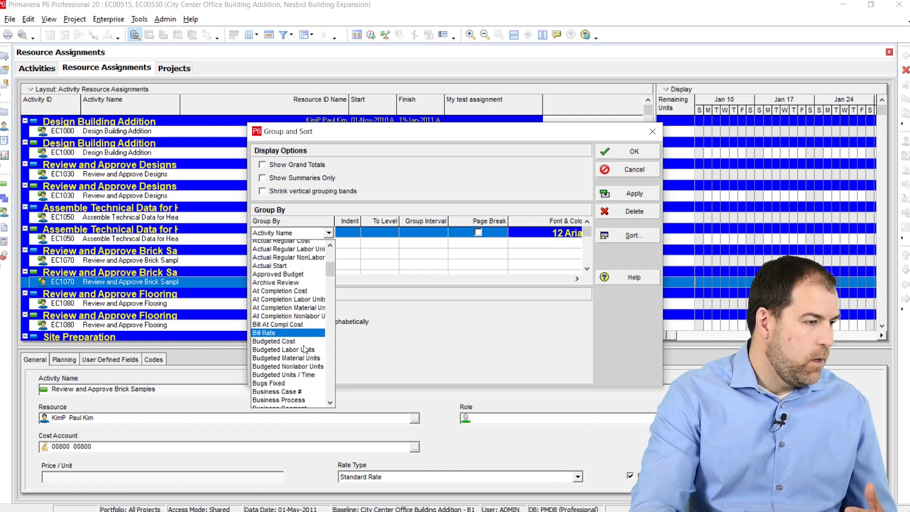
scroll(305, 351, down, 13)
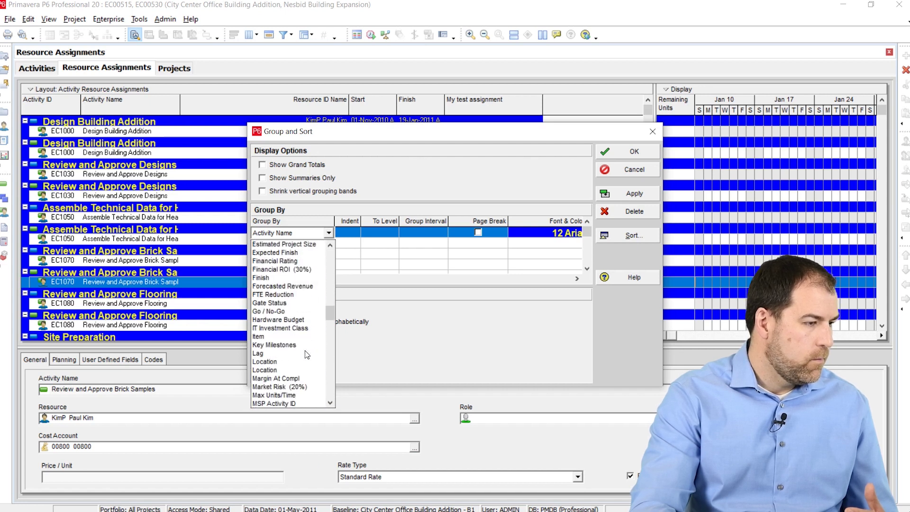
scroll(306, 351, down, 2)
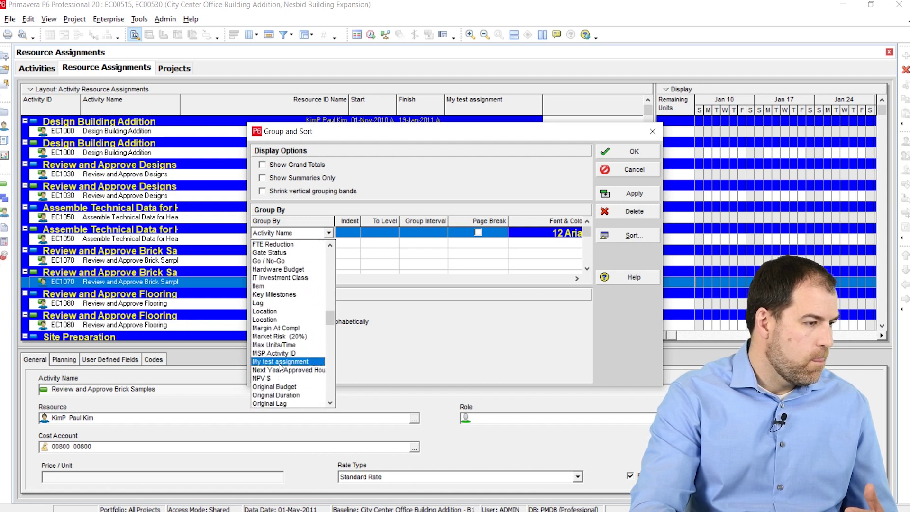
click(284, 362)
click(621, 153)
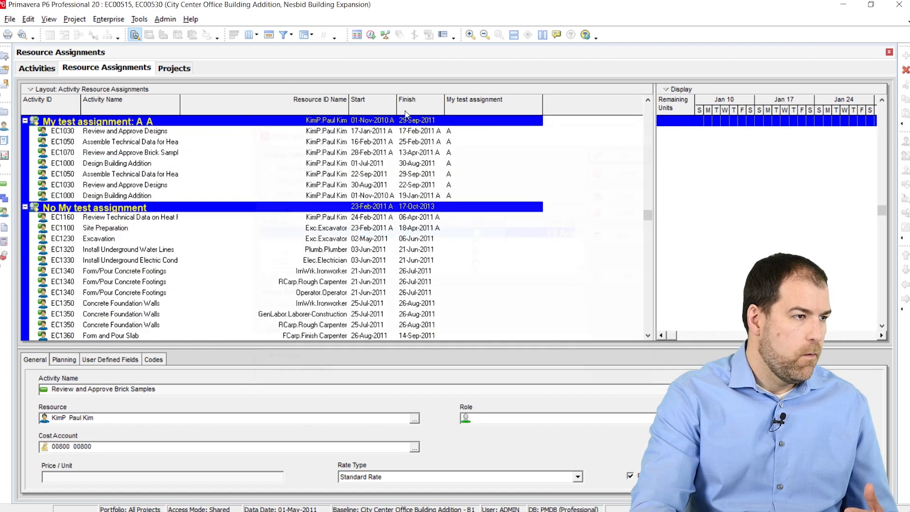
scroll(550, 209, up, 15)
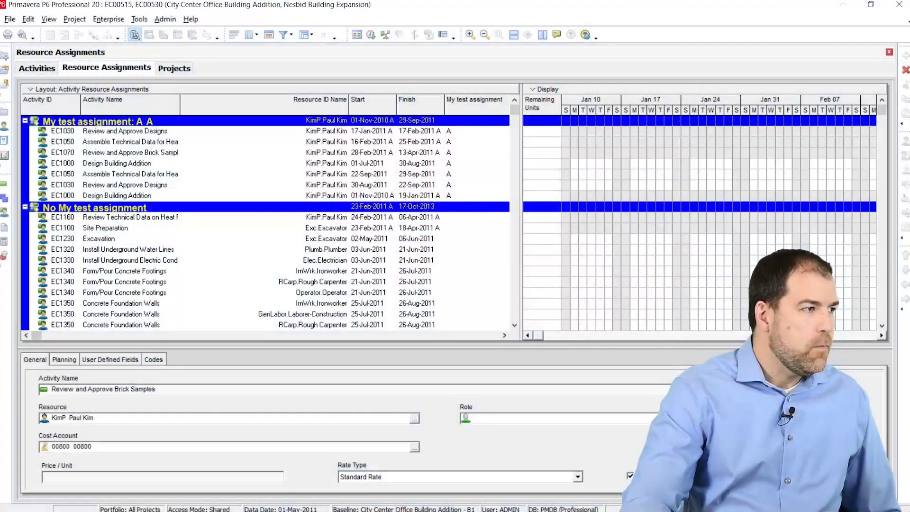
Assign the default Calendar as EC00530's financial period calendar in its General tab.
click(174, 68)
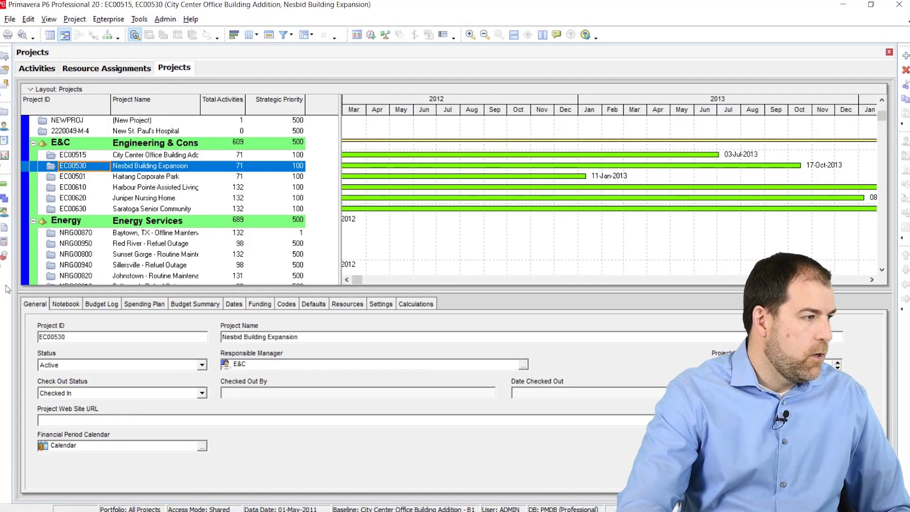
drag(89, 446, 45, 446)
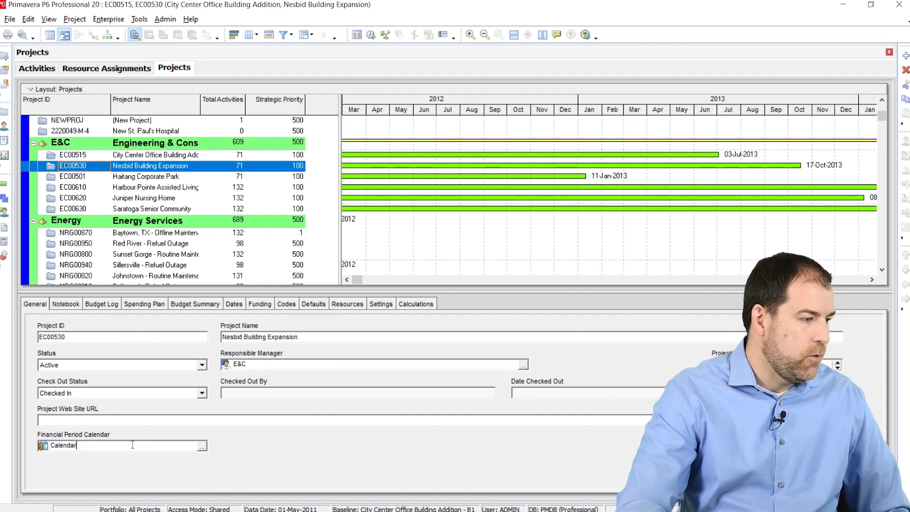
click(205, 447)
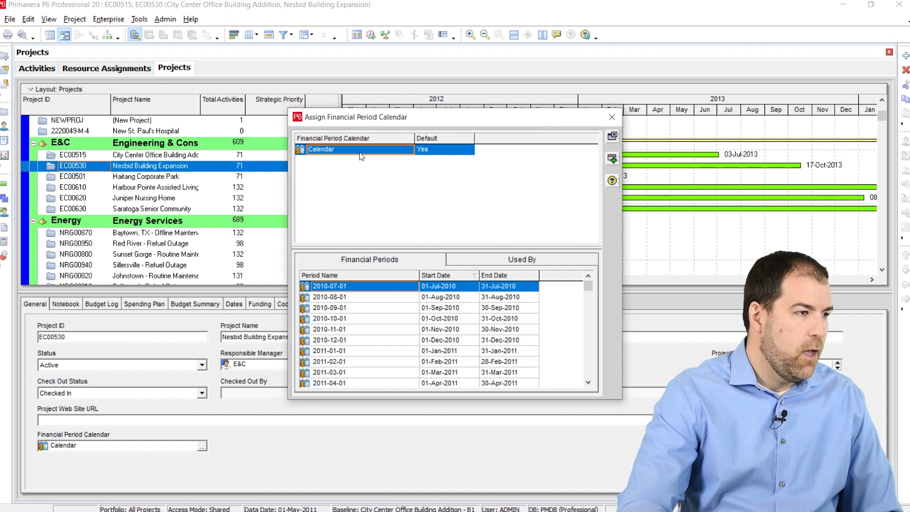
click(613, 137)
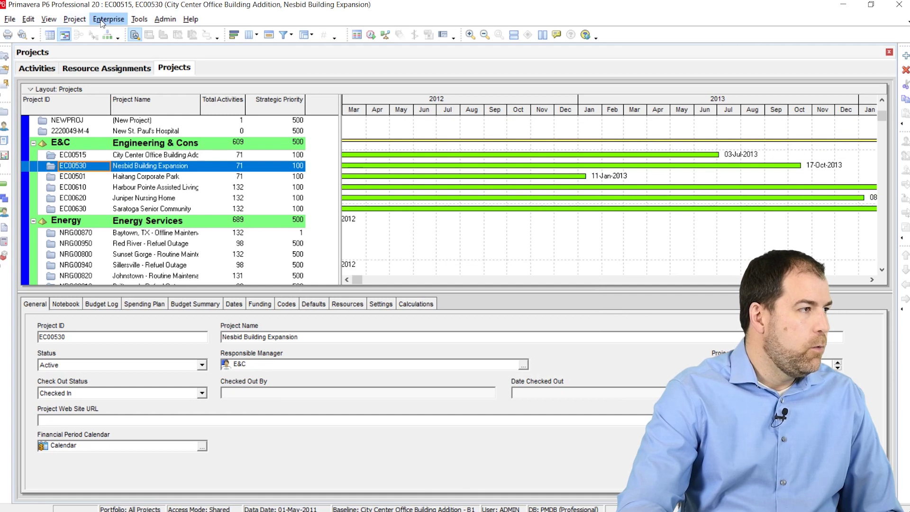
click(102, 20)
mouse_move(165, 20)
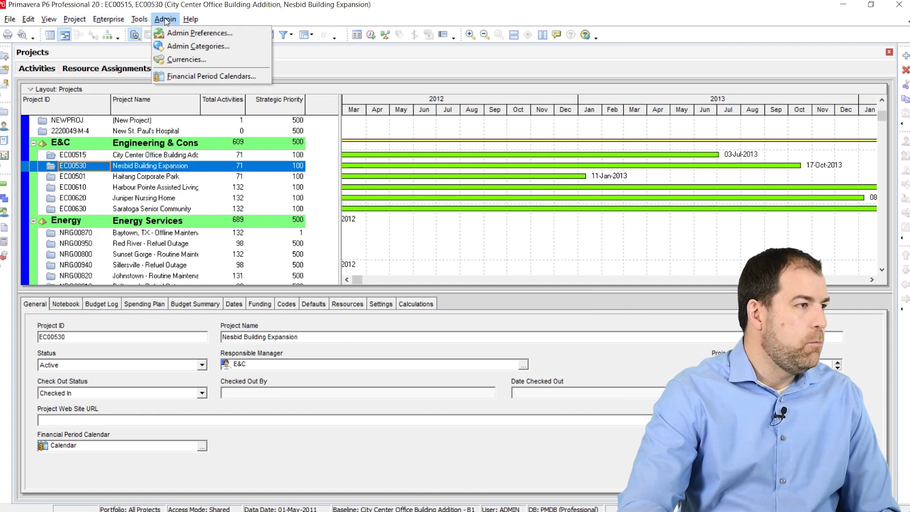
click(183, 77)
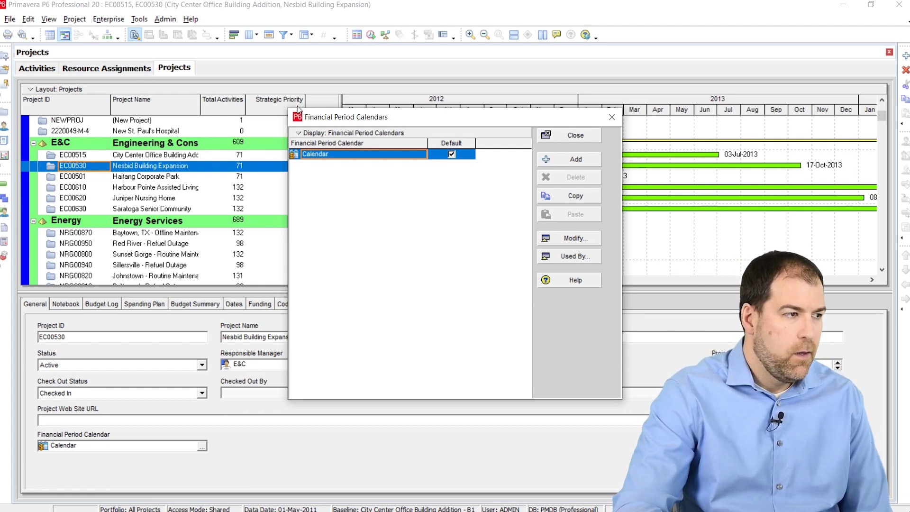
click(563, 242)
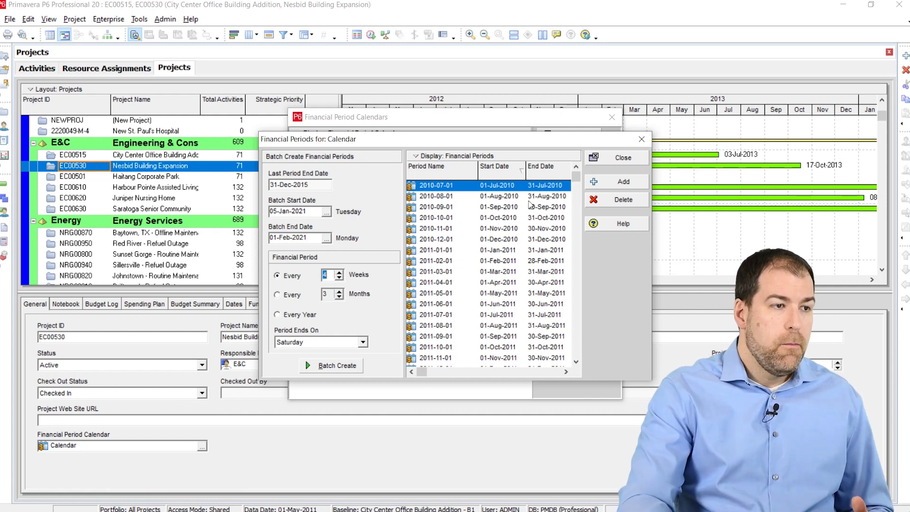
click(611, 159)
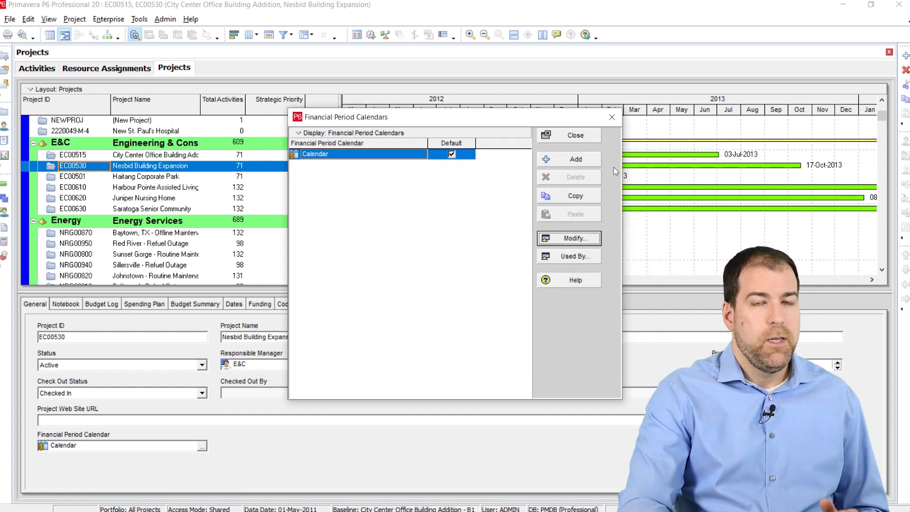
click(576, 136)
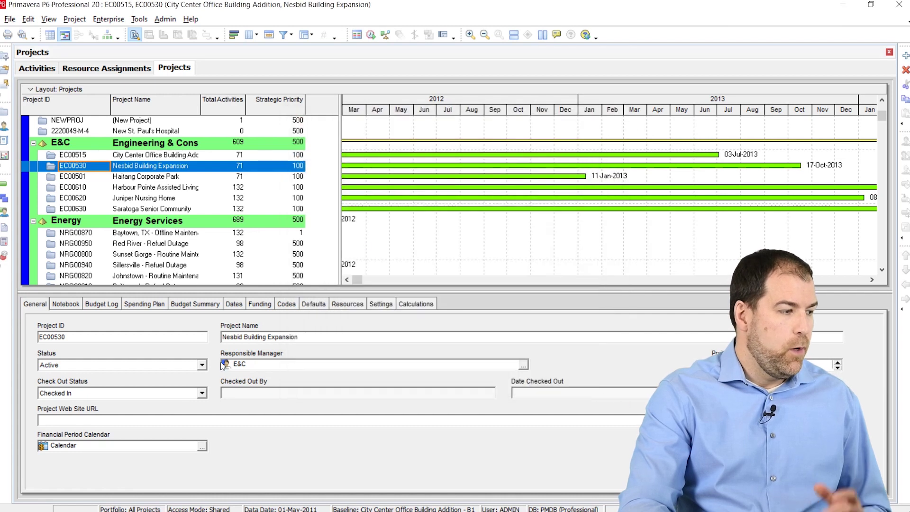
Enable 'Load Financial Period data' on the Application tab of User Preferences, then close preferences.
click(139, 445)
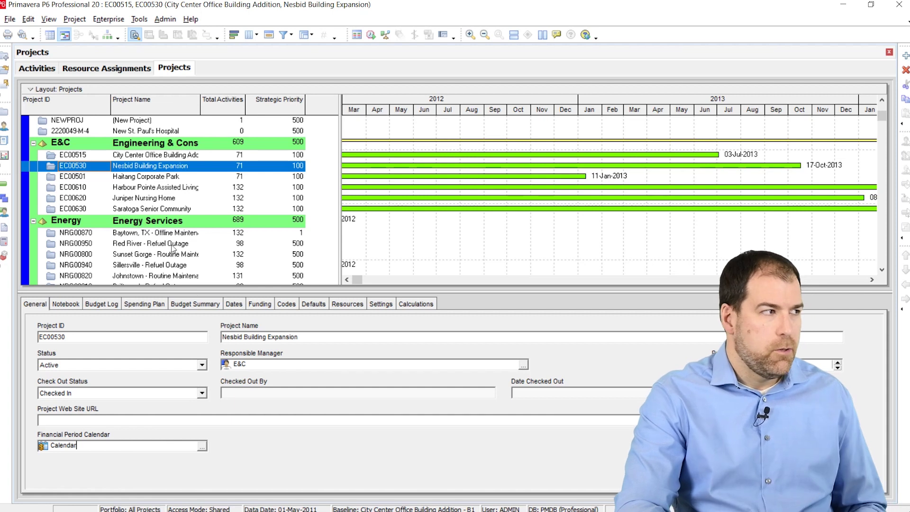
click(30, 20)
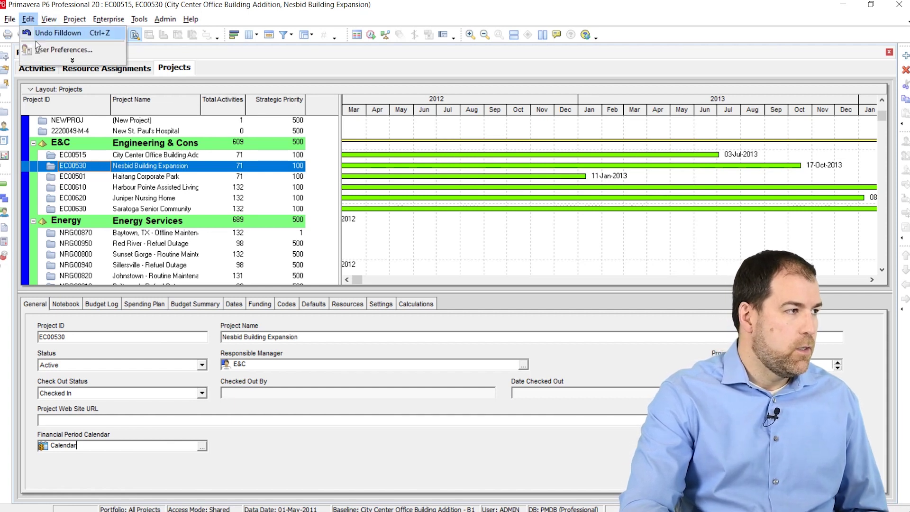
click(52, 50)
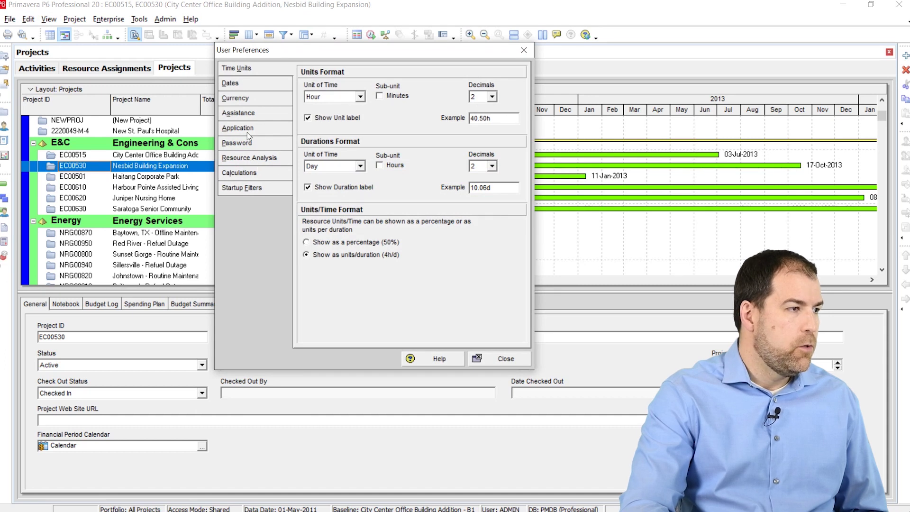
click(247, 132)
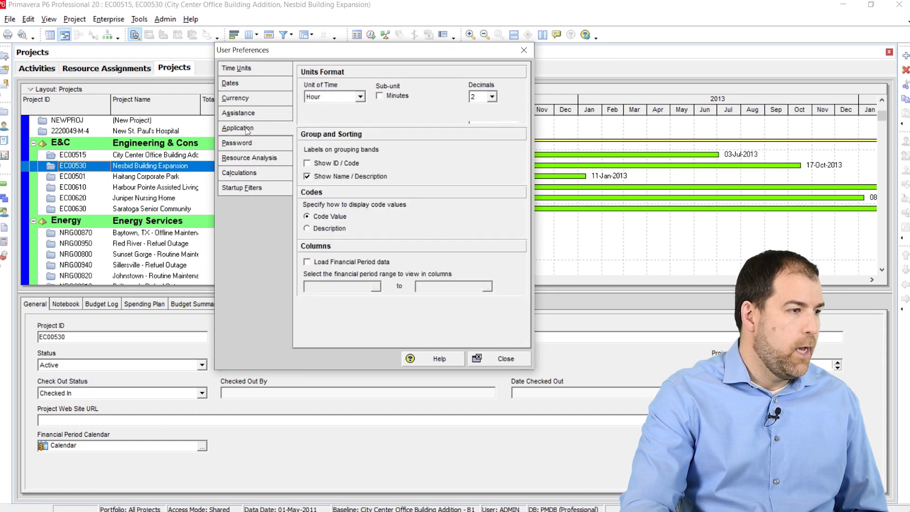
click(307, 262)
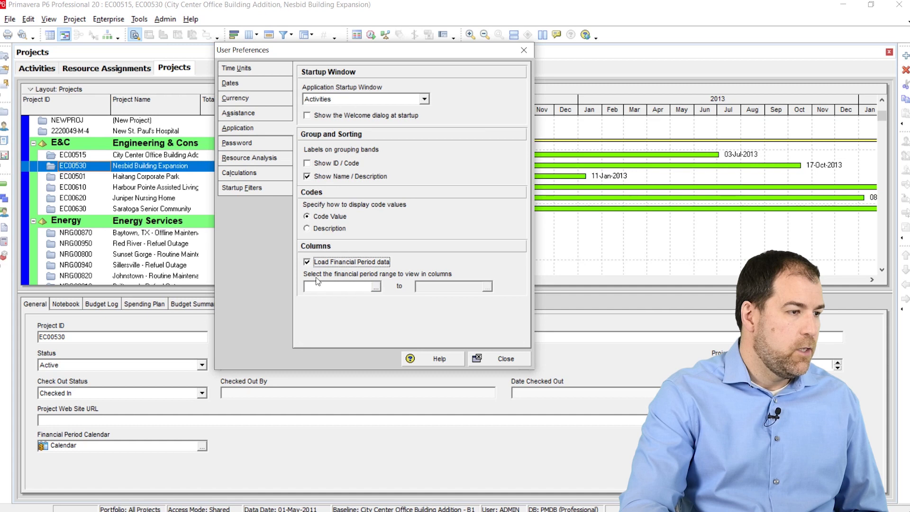
click(503, 360)
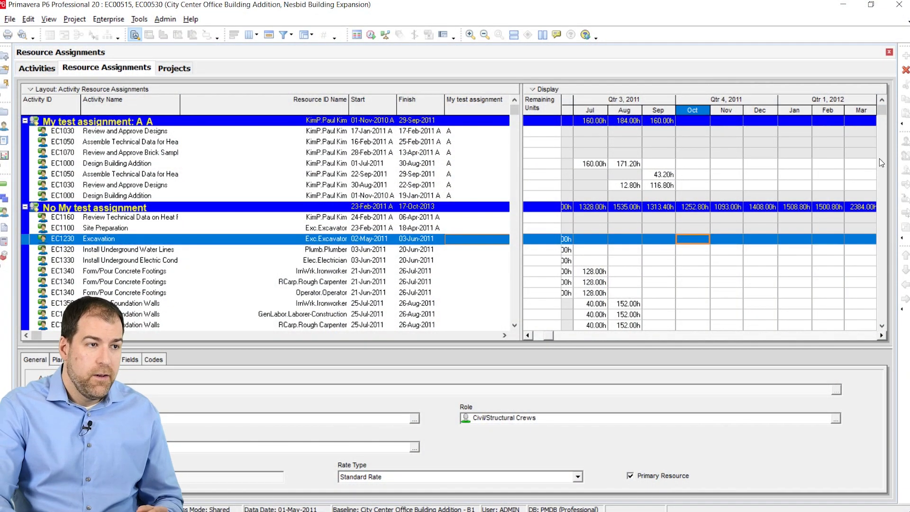
Begin editing the October 2011 remaining units cell for the EC1230 Excavation assignment.
click(692, 239)
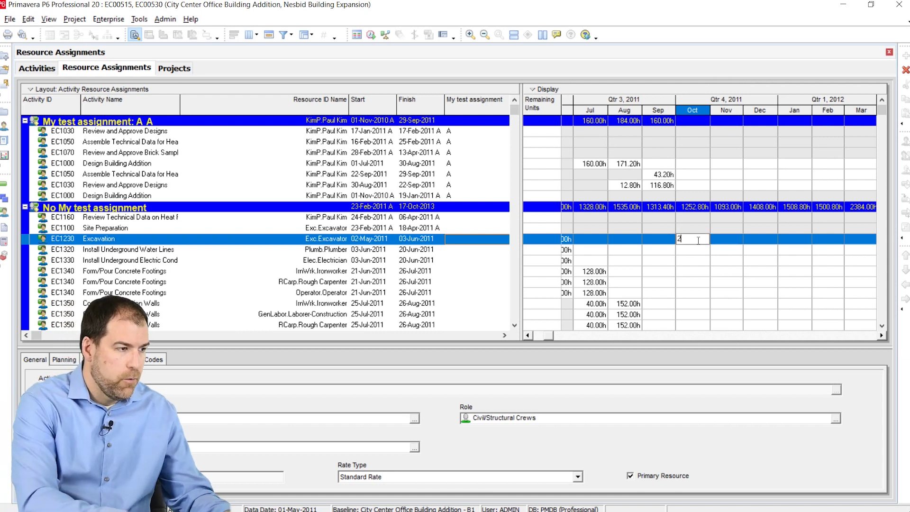
Enter 20 hours for Excavation in October 2011 and fill it down to three assignments.
text(20)
key(Return)
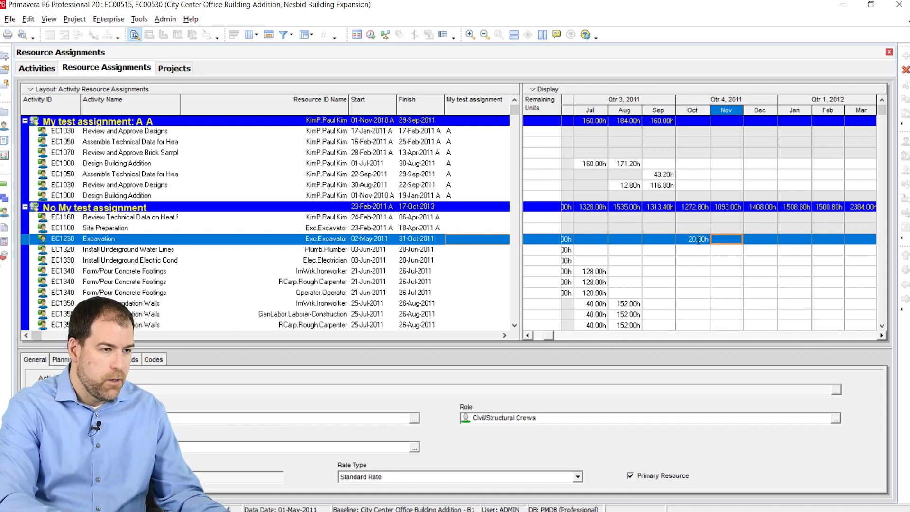
key(Down)
click(699, 241)
key(shift+Down)
key(shift+Down)
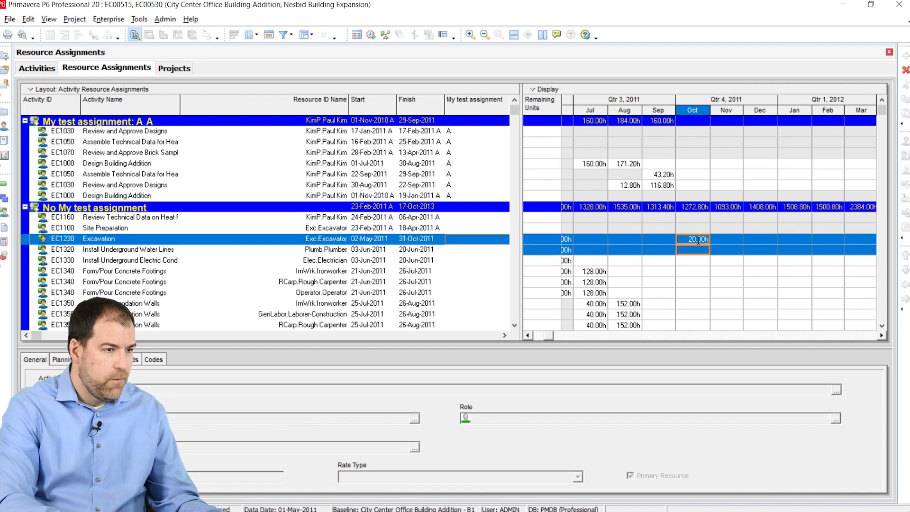
right_click(682, 264)
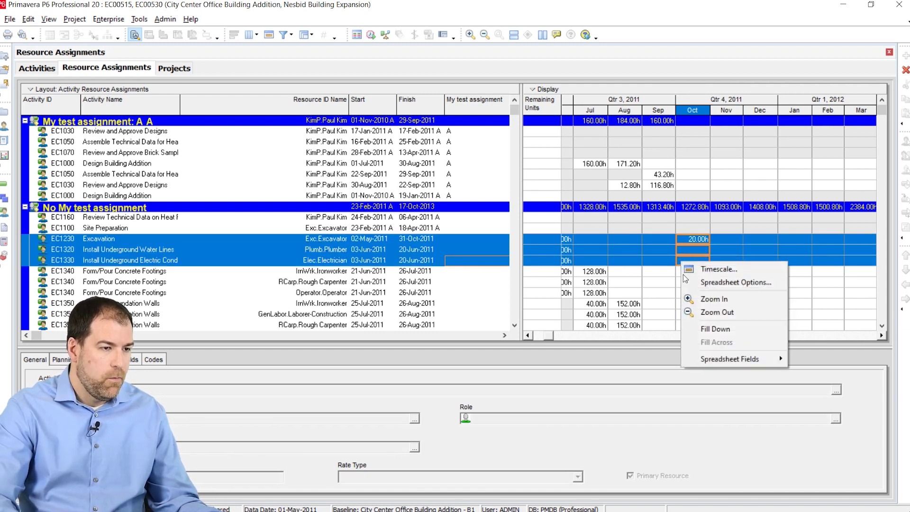
click(725, 331)
Fill 20 hours across October–January for Excavation, then fill down to EC1320 and EC1330.
click(725, 241)
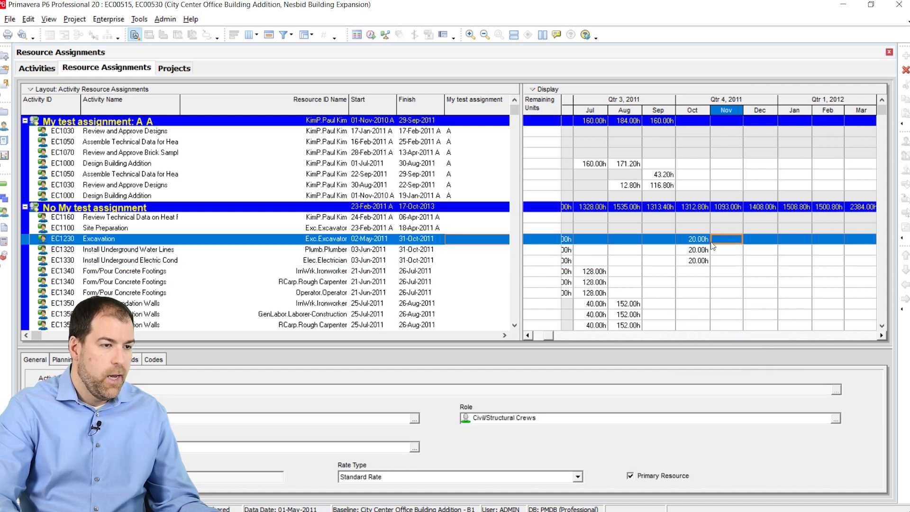
drag(703, 244, 791, 245)
right_click(793, 244)
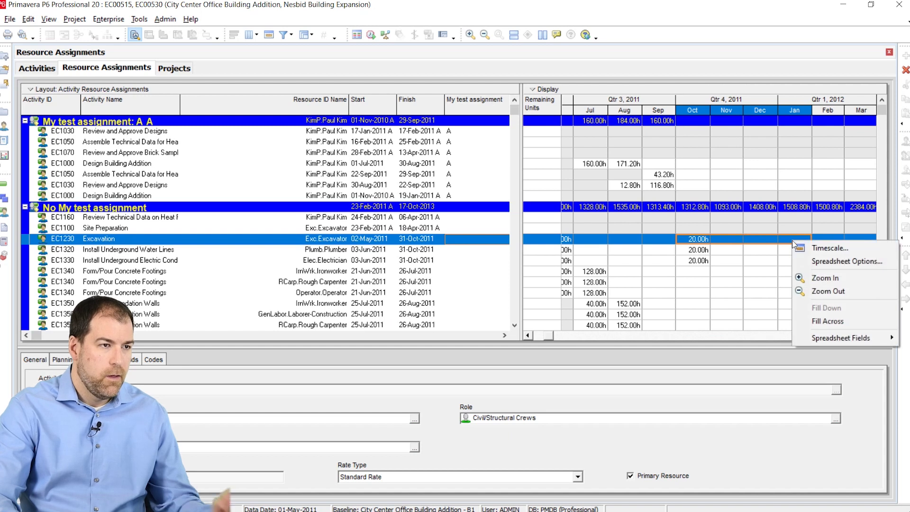
click(829, 322)
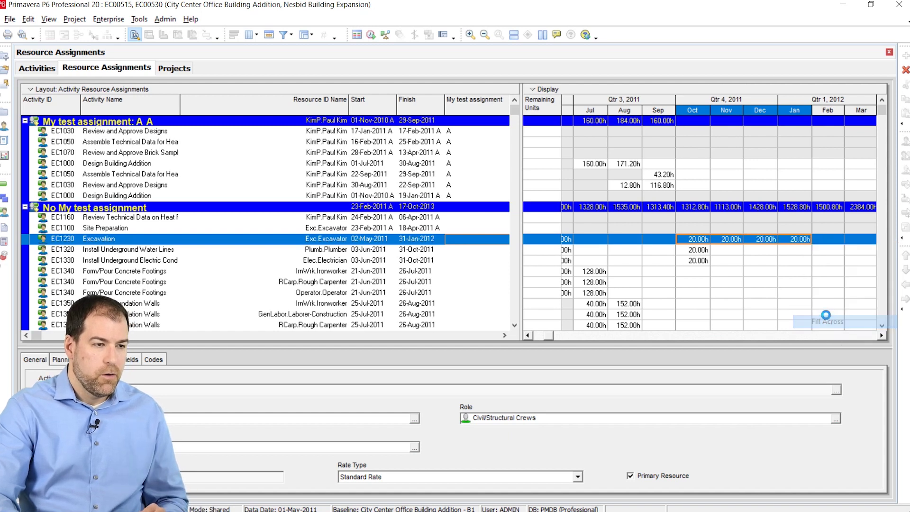
shift+click(799, 264)
right_click(800, 262)
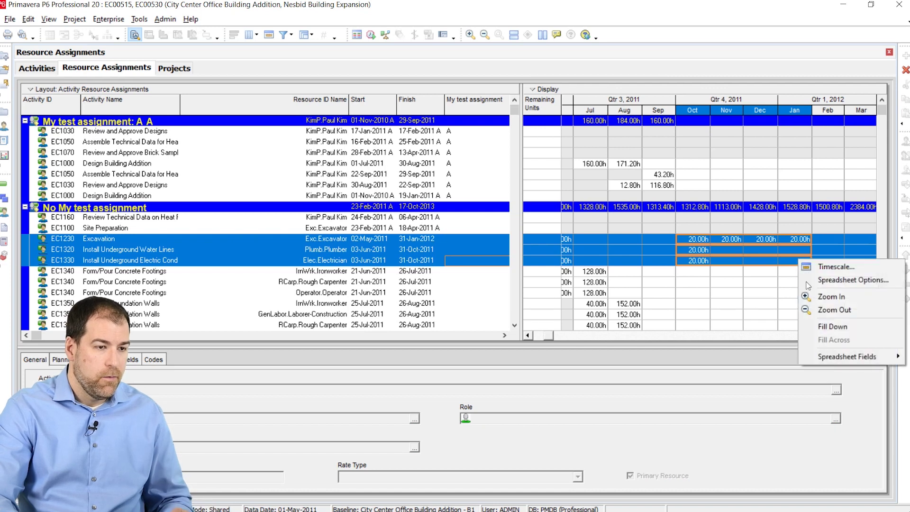
click(818, 326)
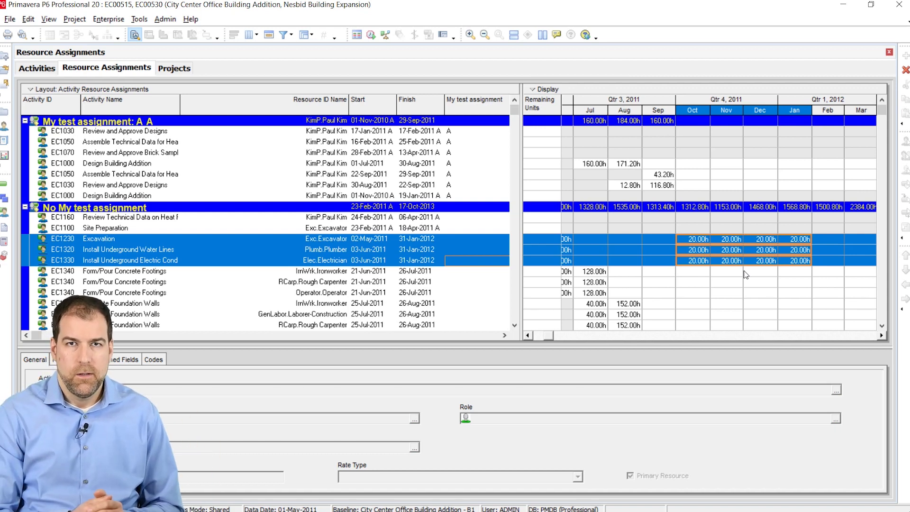
click(712, 261)
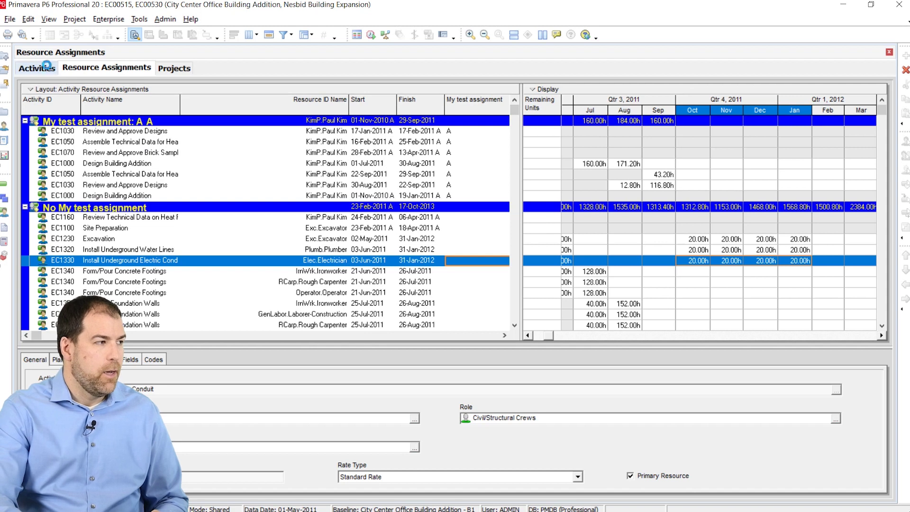
Switch to the Activities view and shift the timescale to show months through March 2012.
click(45, 68)
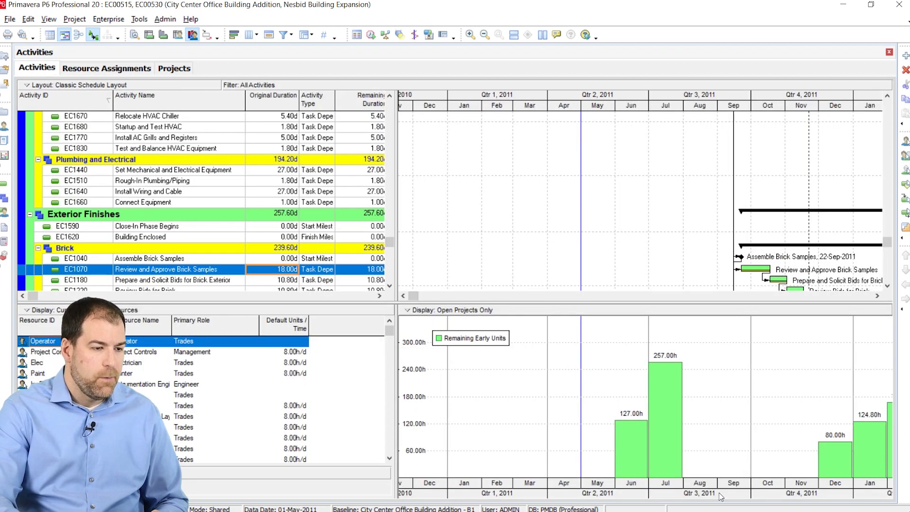
drag(720, 496, 660, 493)
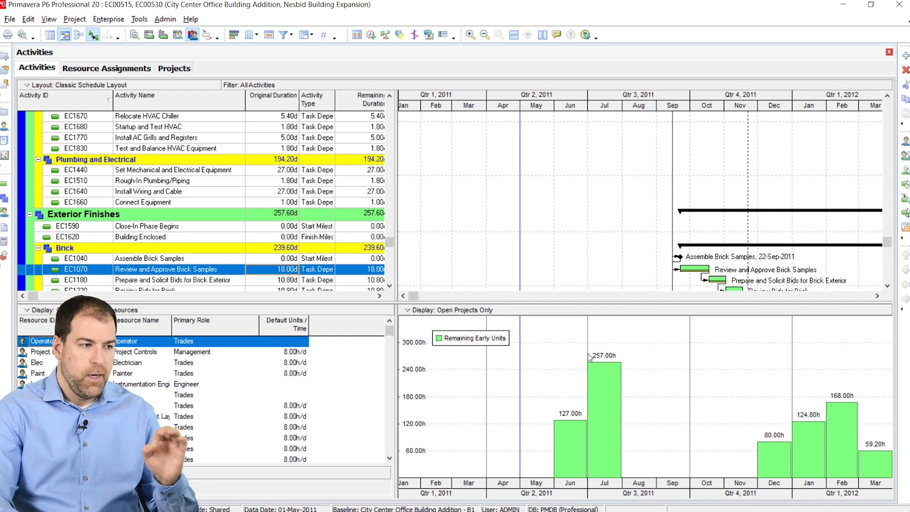
click(478, 312)
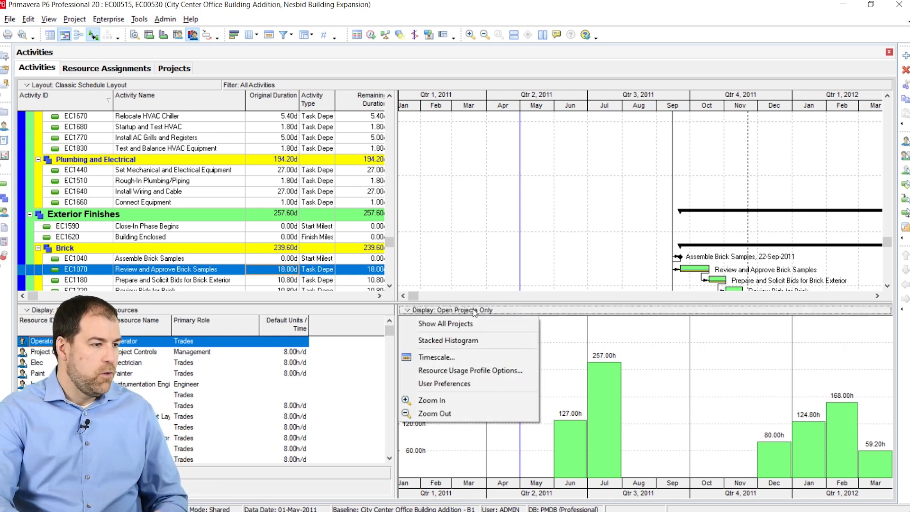
Check Show Values on the Graph tab of Resource Usage Profile Options, apply, and confirm.
click(450, 369)
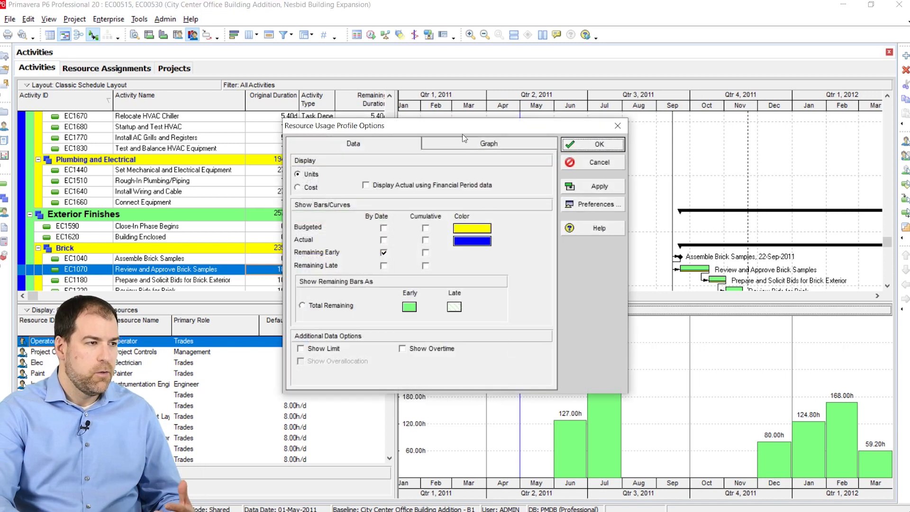
drag(453, 121, 406, 82)
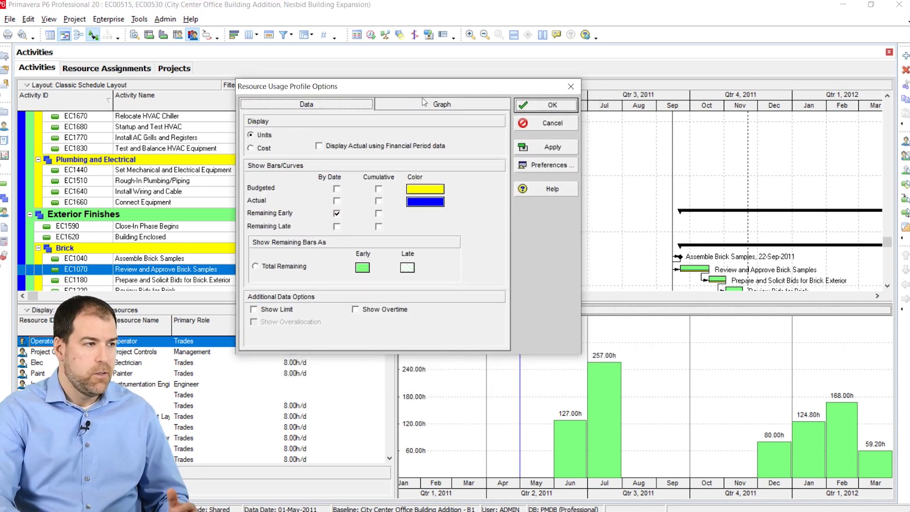
click(424, 103)
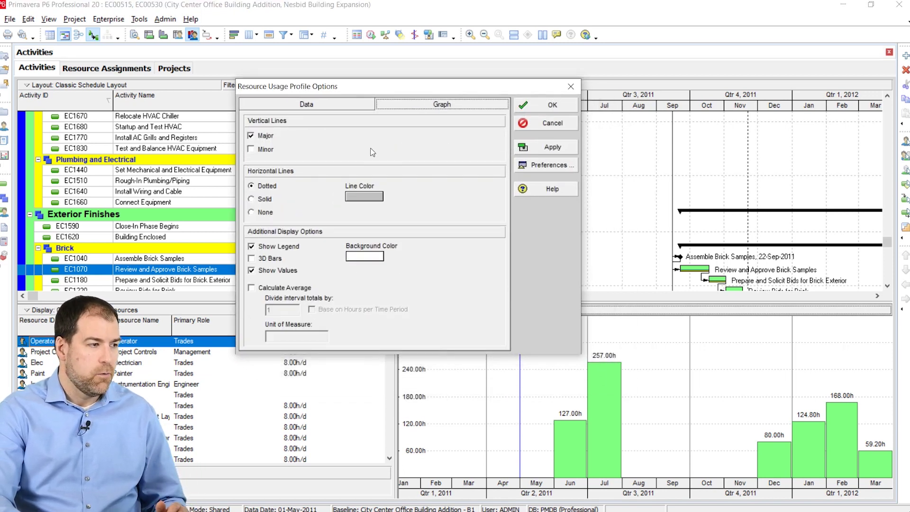
click(253, 272)
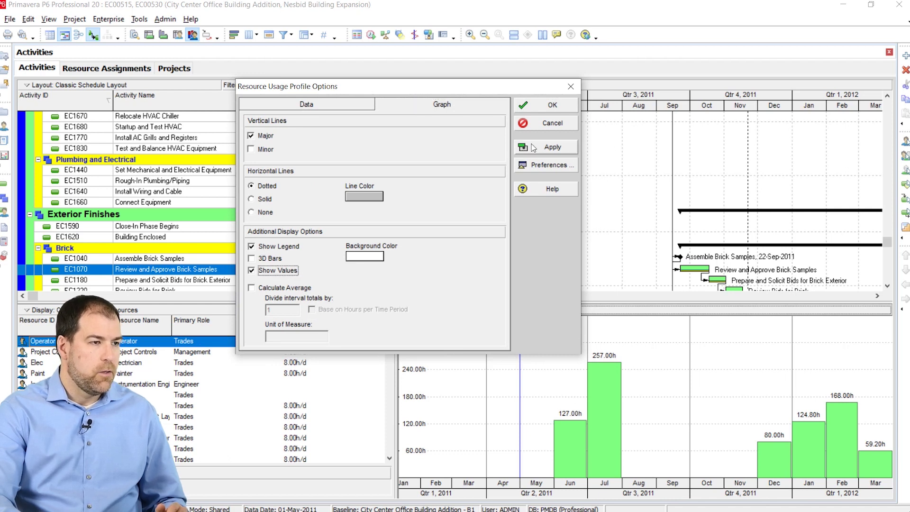
click(550, 146)
click(553, 105)
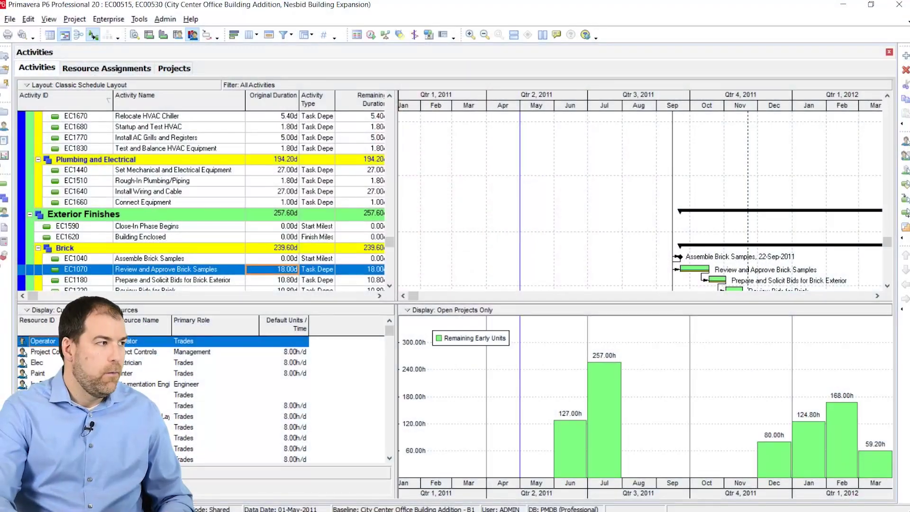
Start a Primavera PM (XER) import and accept the chosen .xer file.
click(10, 19)
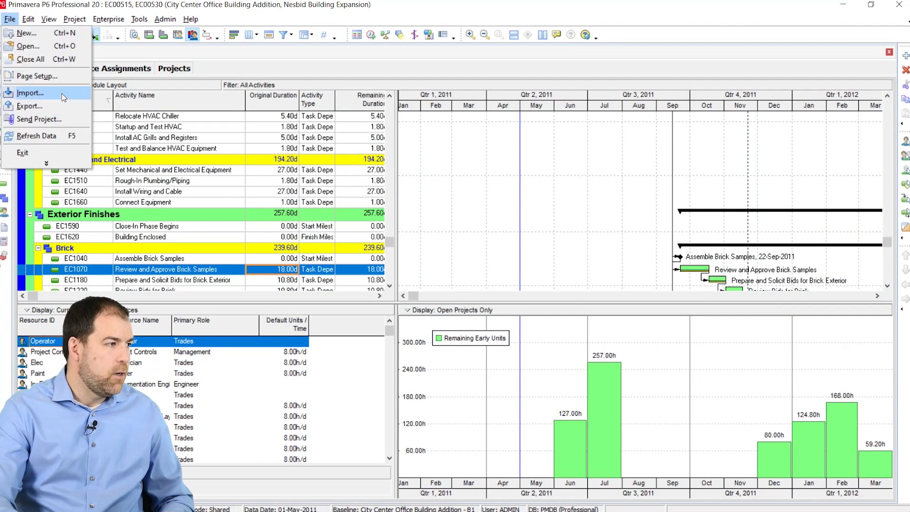
click(26, 92)
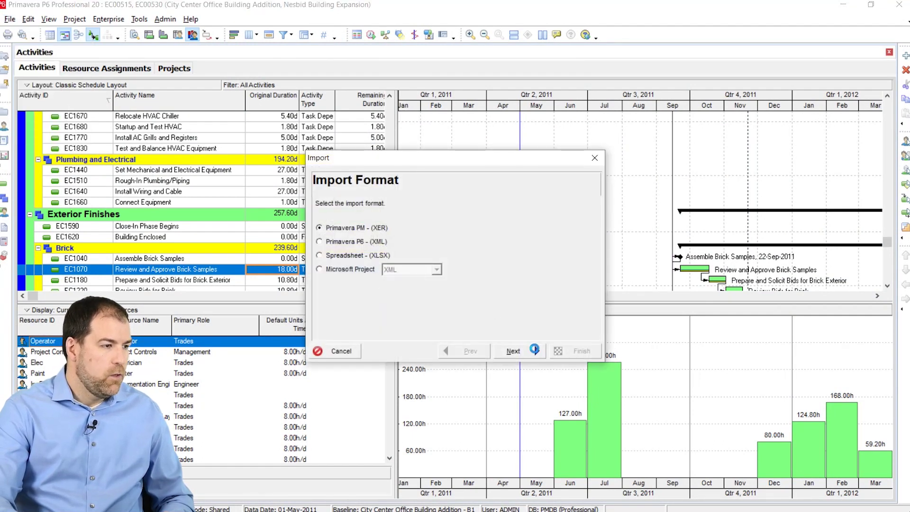
click(531, 355)
click(530, 356)
click(533, 353)
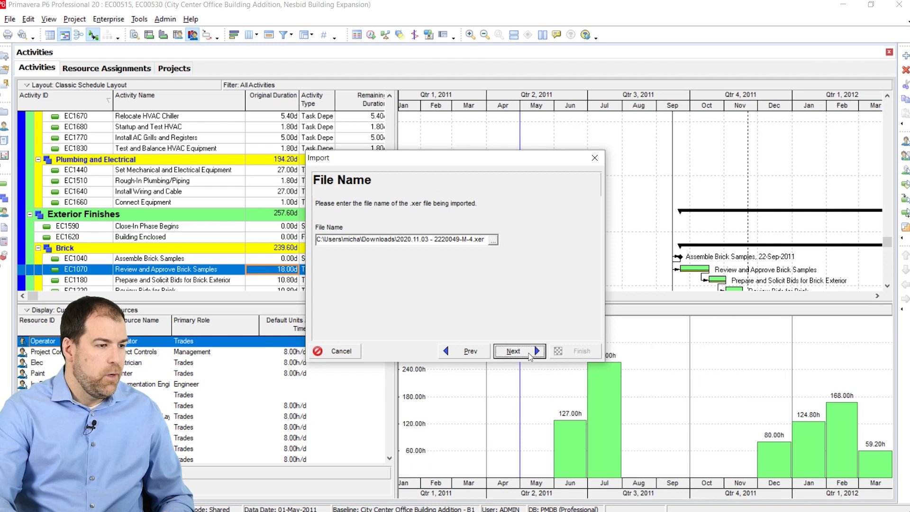
Import project 2220049-M-4 into Enterprise and open its import configuration for editing.
click(550, 274)
click(550, 274)
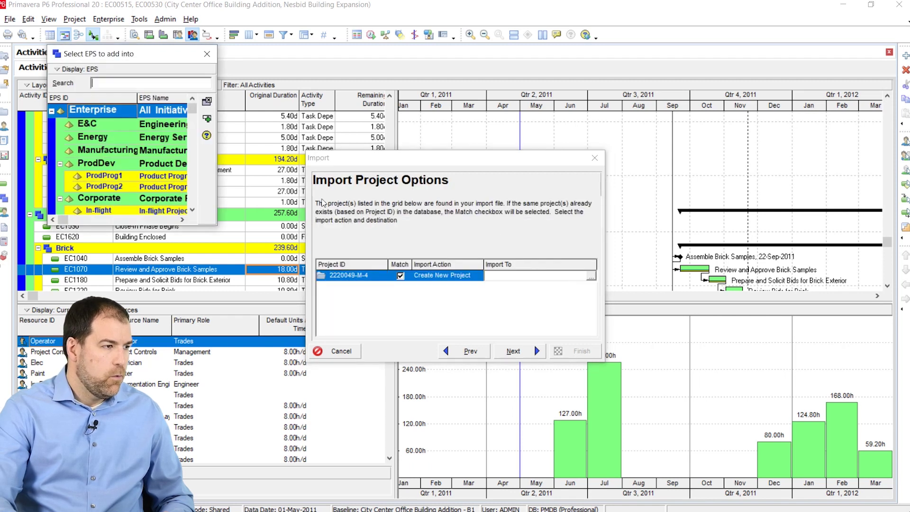
click(208, 119)
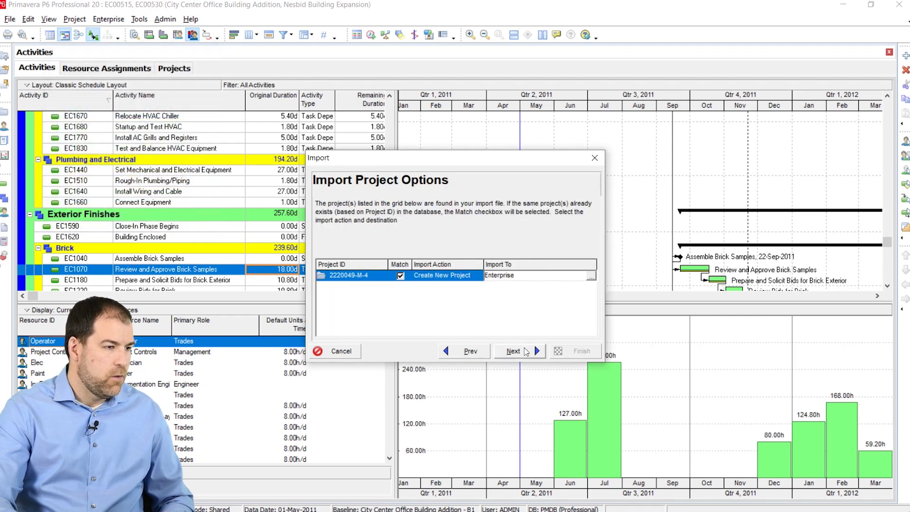
click(528, 354)
click(488, 327)
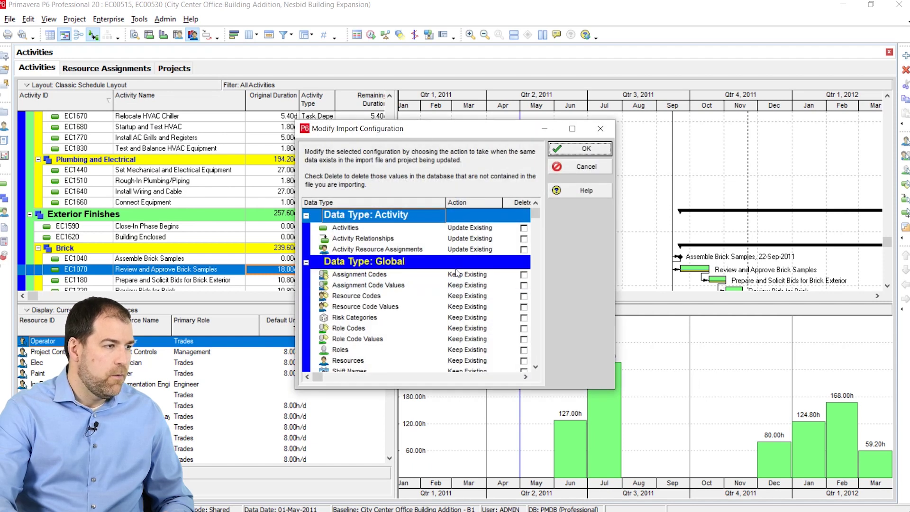
Set the Risk Categories action to Do Not Import and save the import configuration.
click(359, 322)
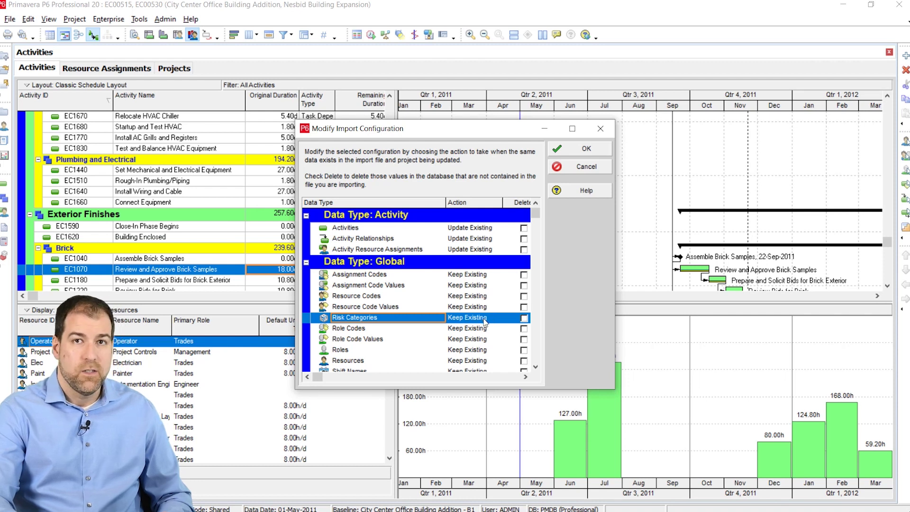
click(488, 319)
click(496, 319)
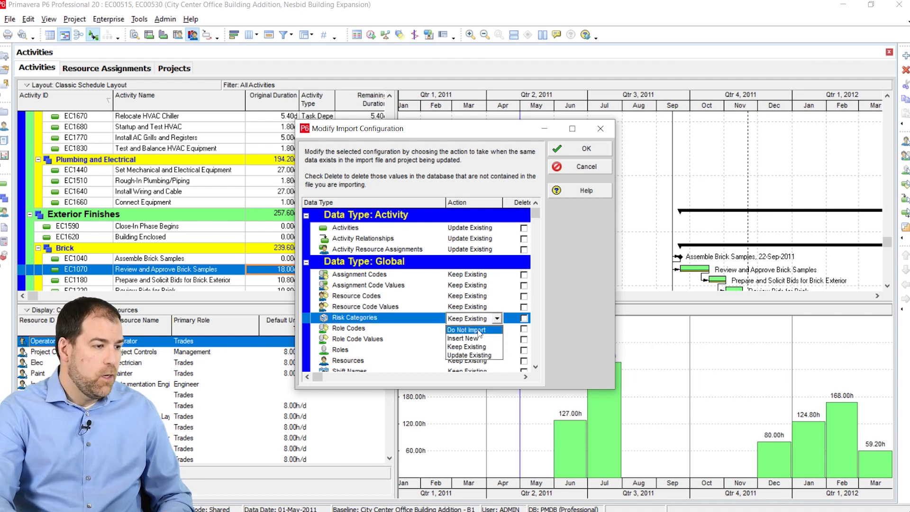
click(476, 334)
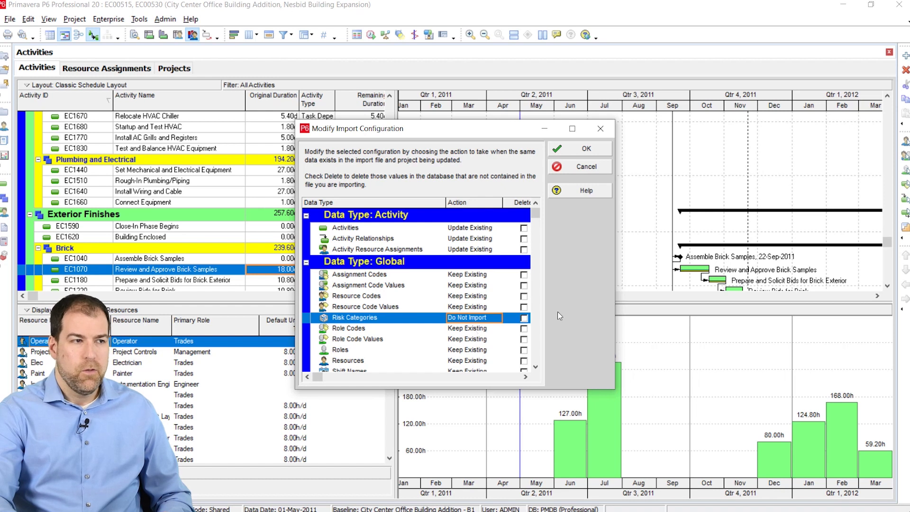
click(584, 149)
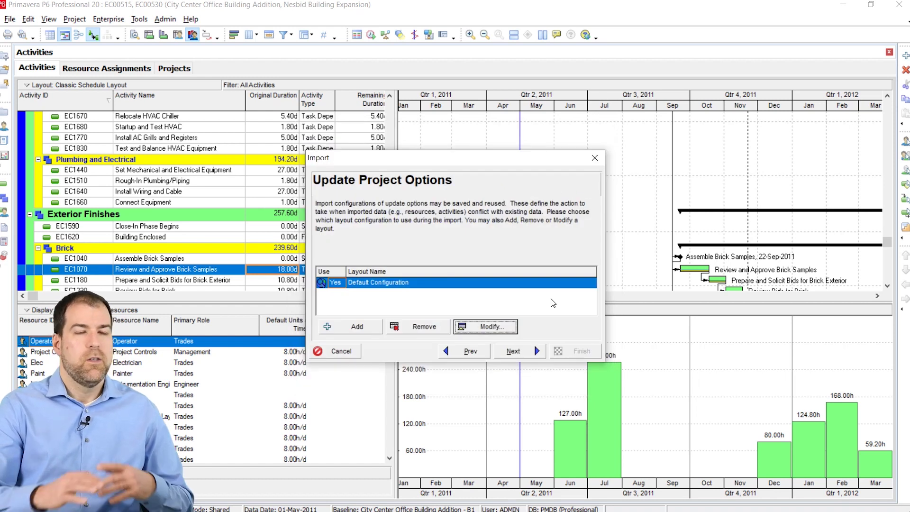